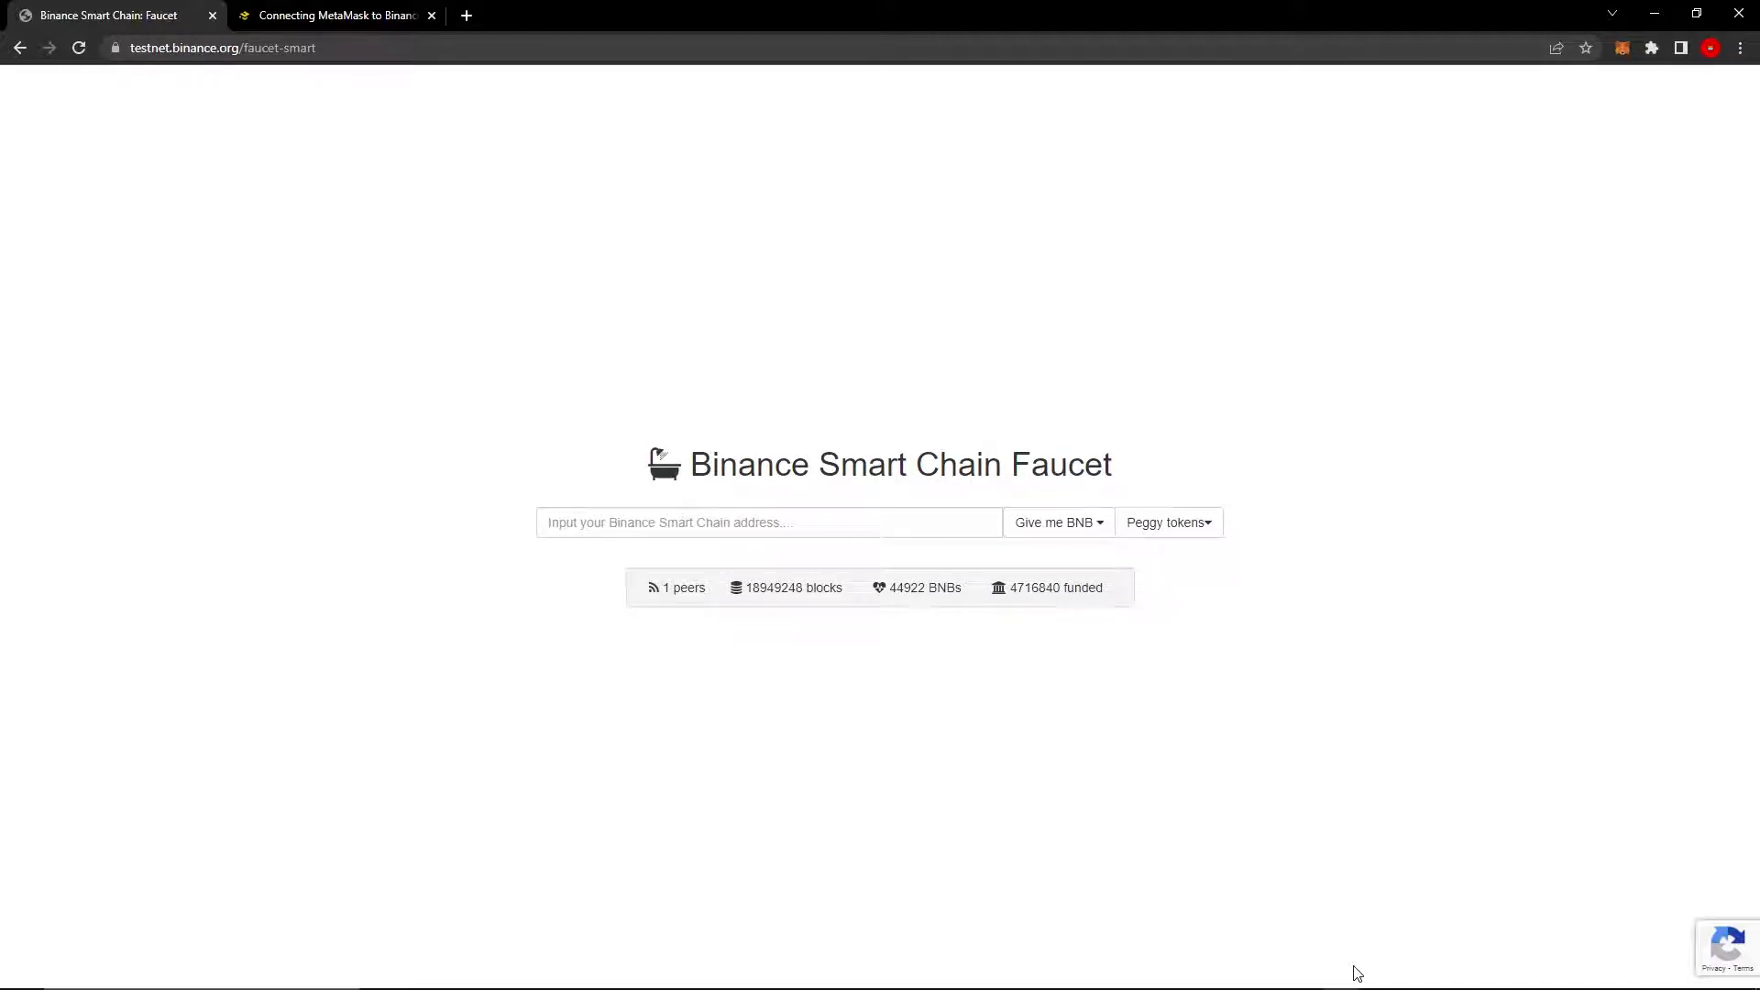
- Switch the MetaMask wallet to the Smart Chain - Testnet network
left_click(1623, 50)
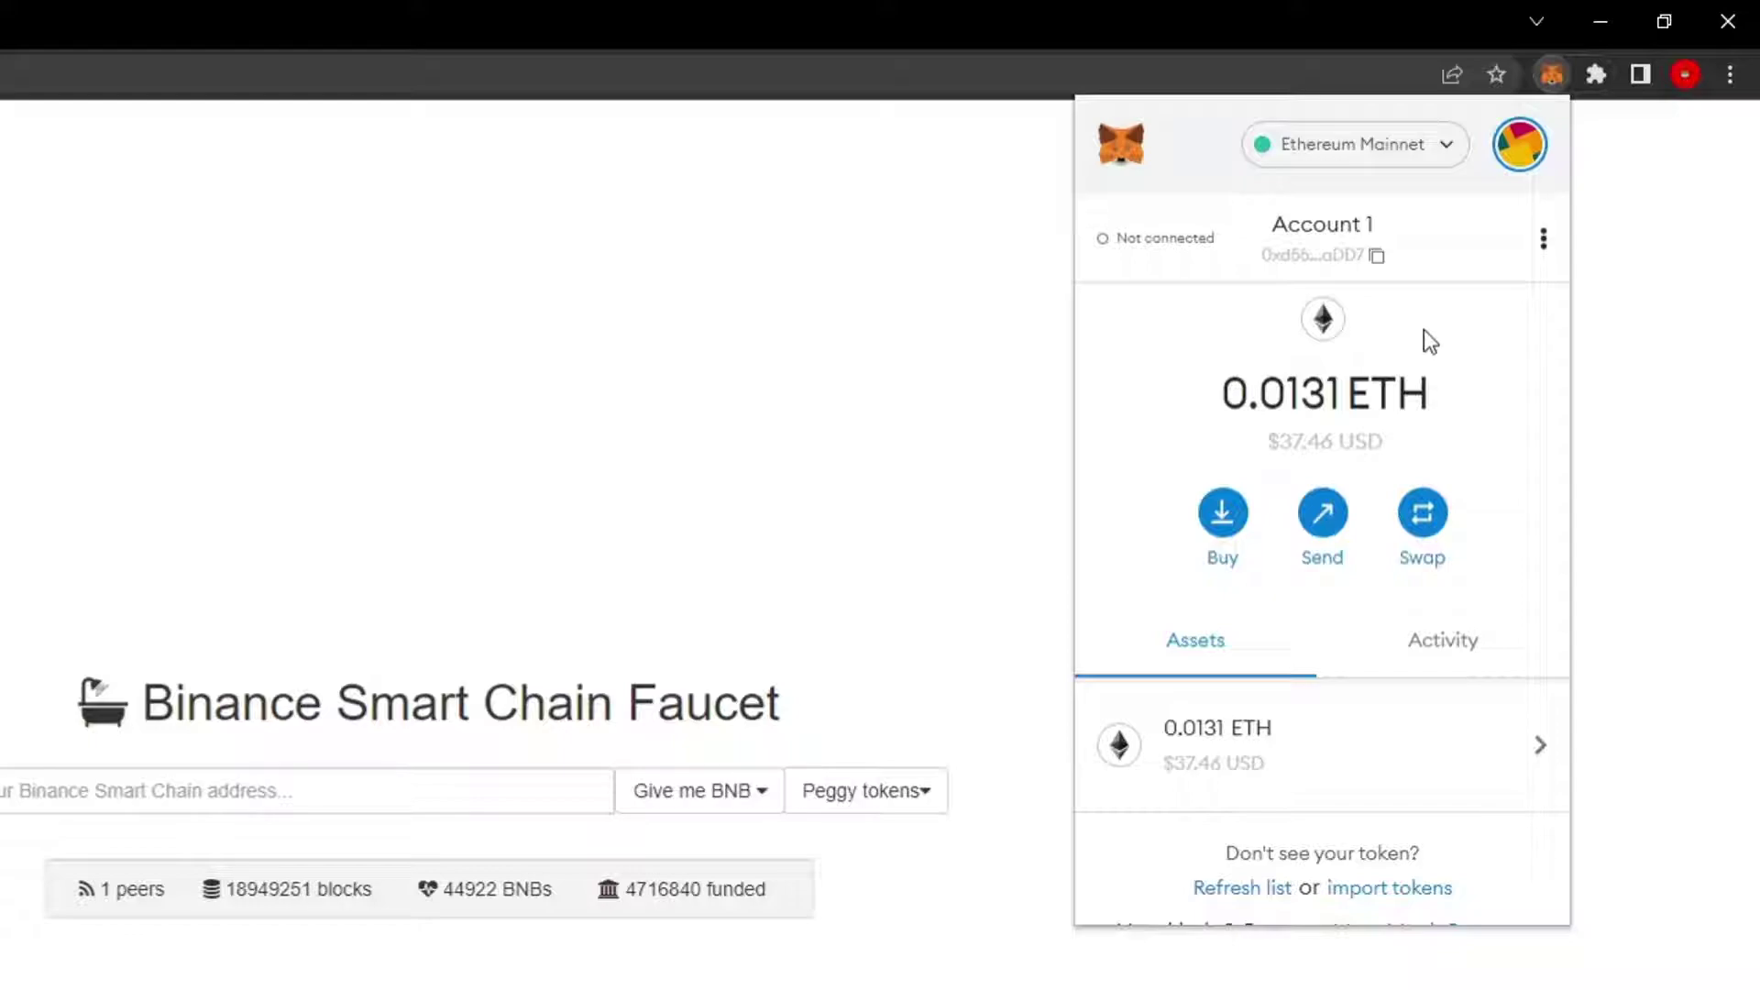
left_click(1399, 149)
mouse_move(1348, 376)
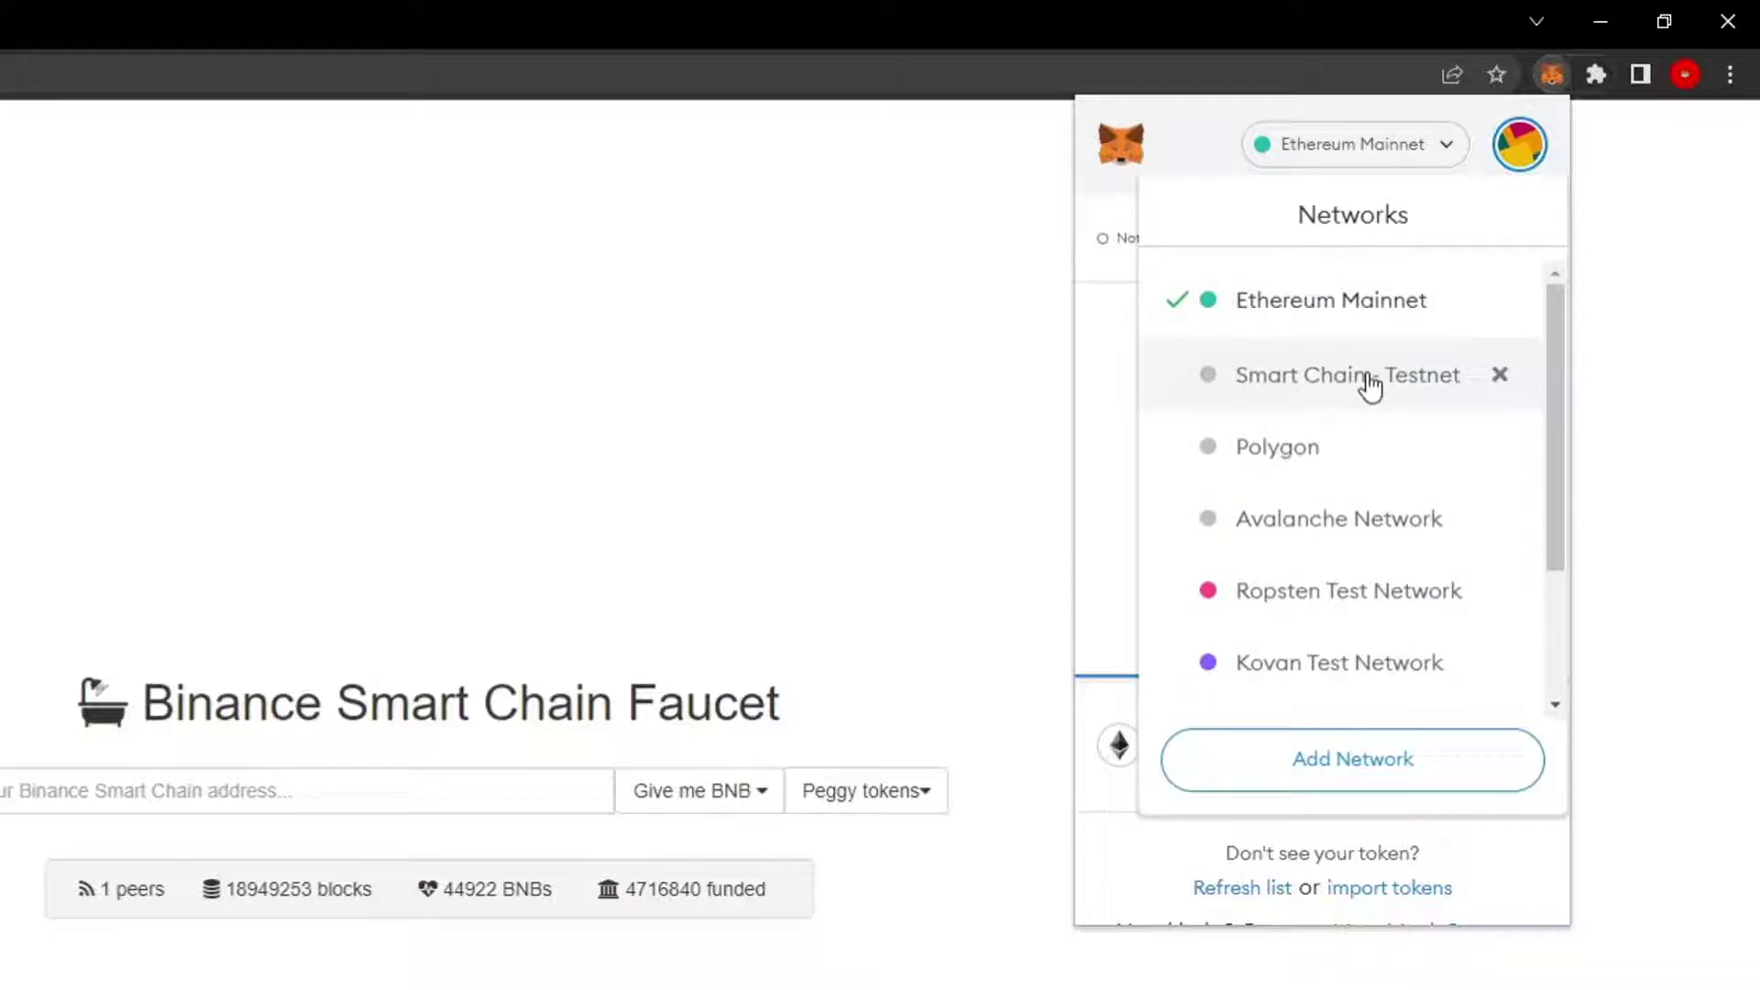
left_click(1313, 399)
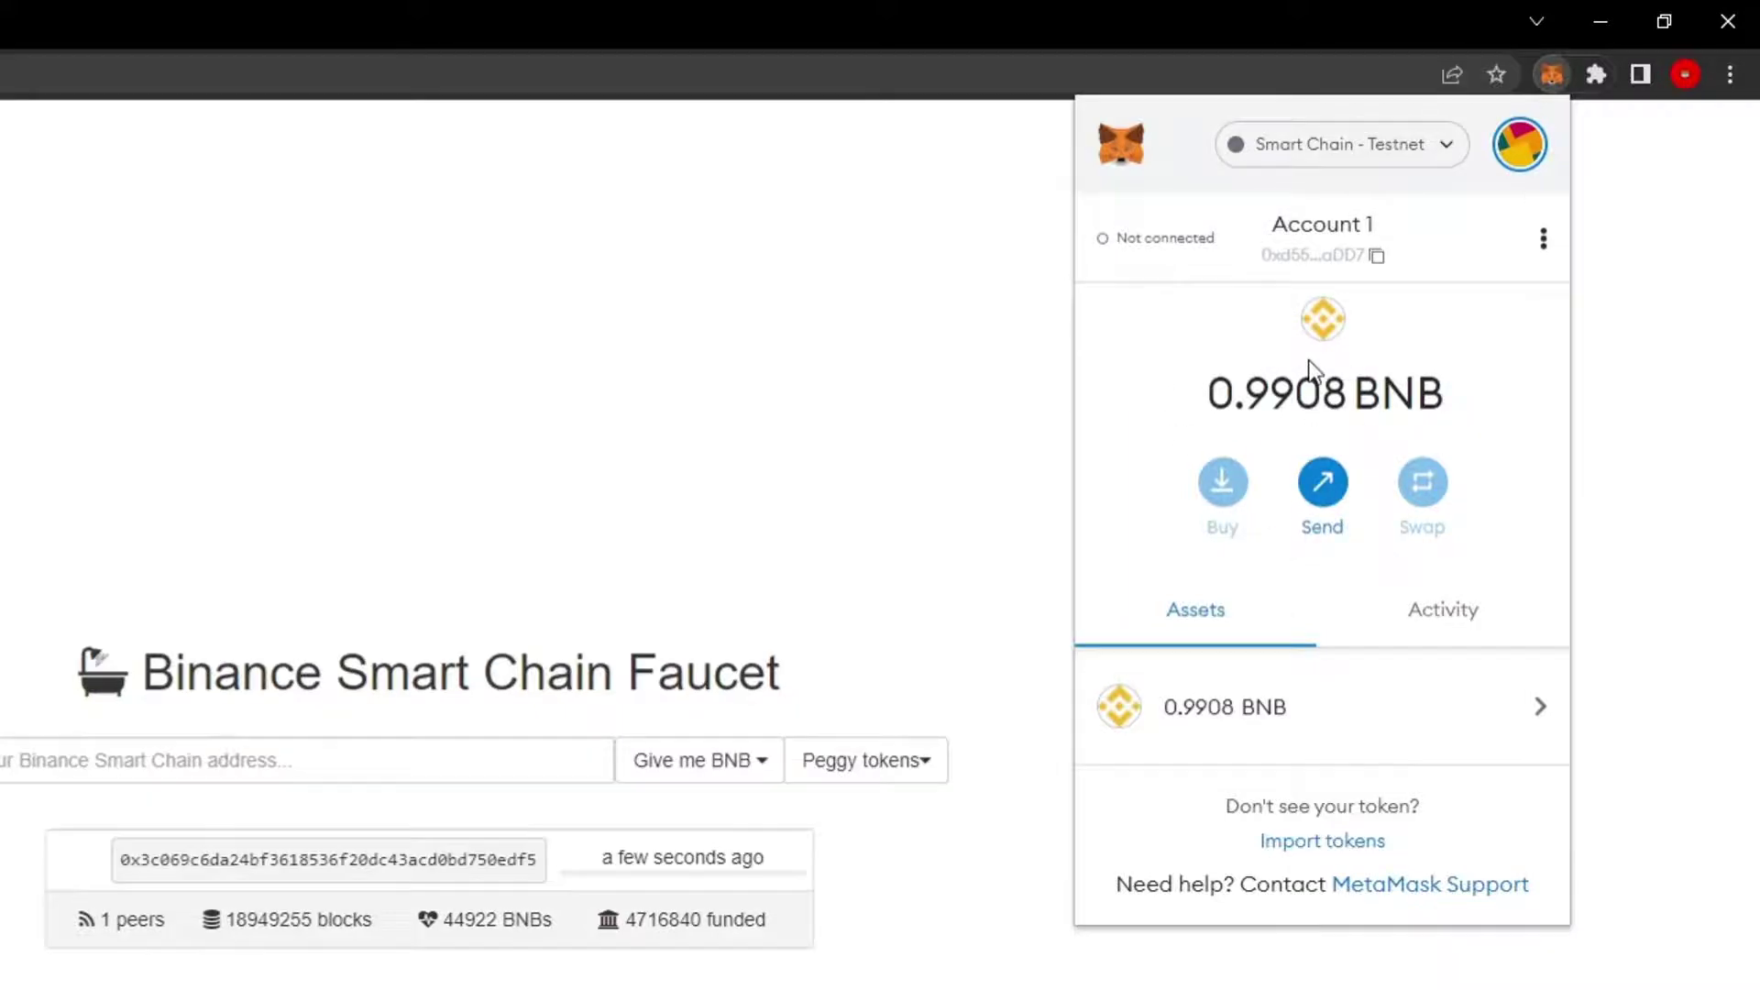
- Highlight the wallet's 0.9908 BNB balance
left_click_drag(1210, 395, 1320, 395)
left_click(1217, 395)
left_click(1300, 400)
- Copy the Account 1 address and close the MetaMask popup
left_click(1354, 257)
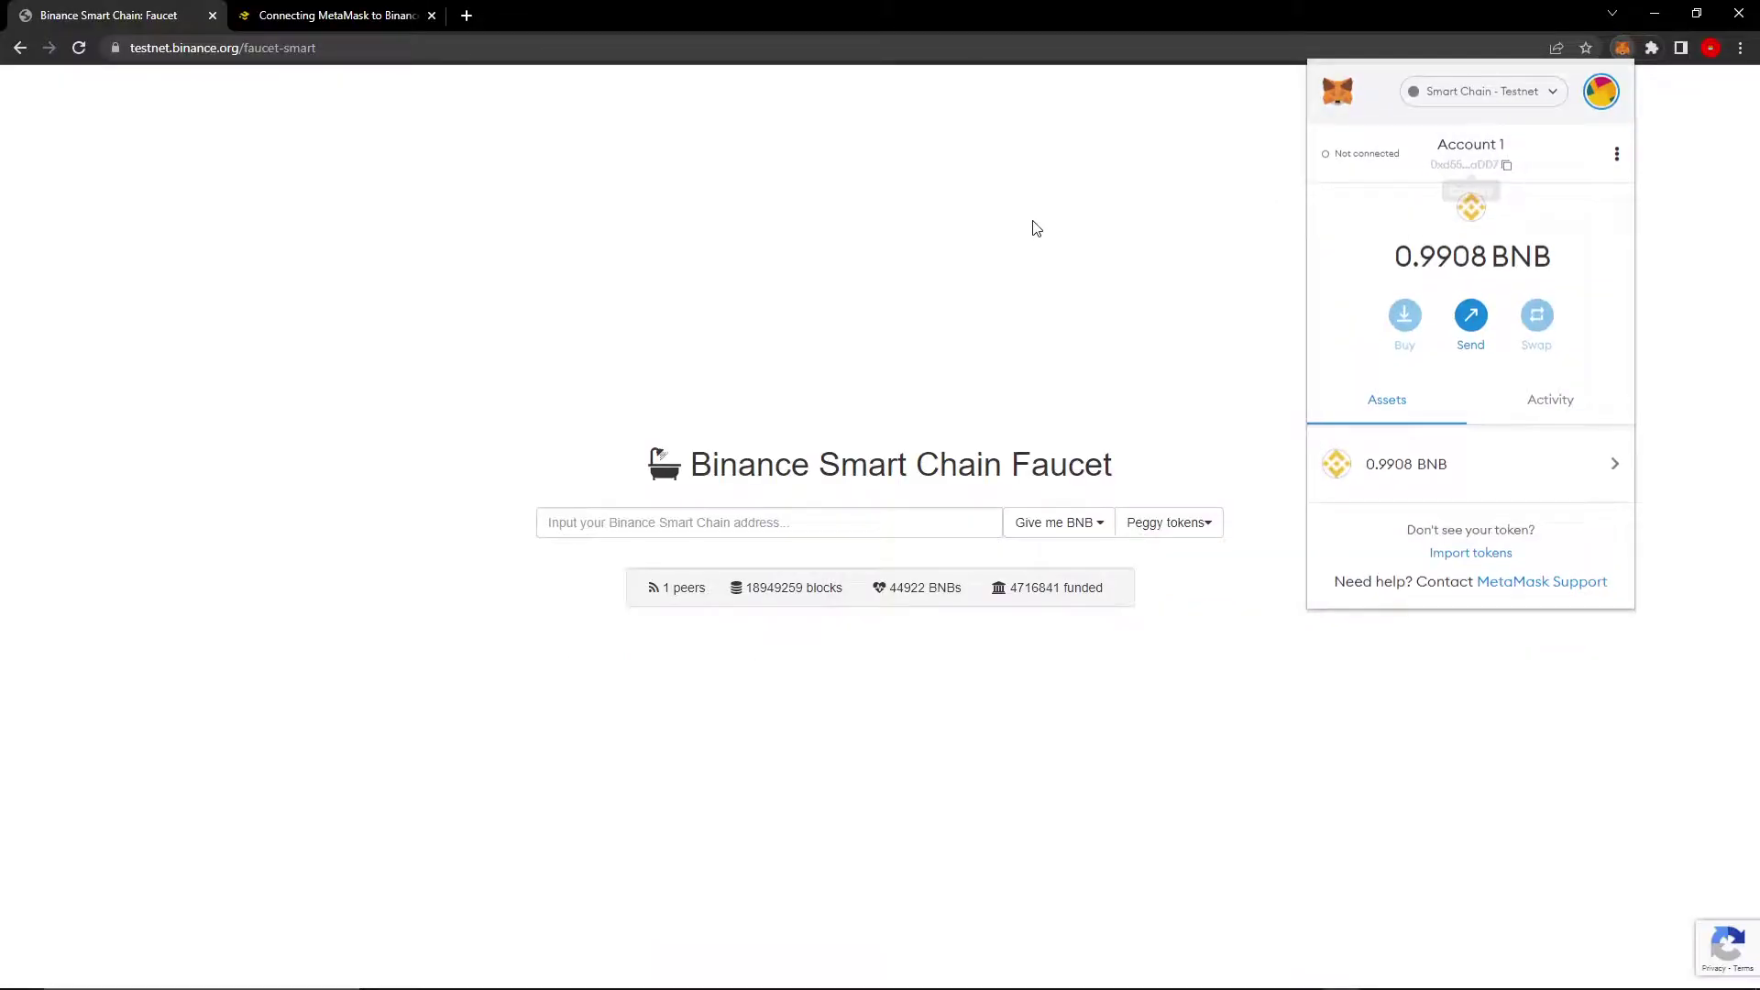
left_click(1032, 228)
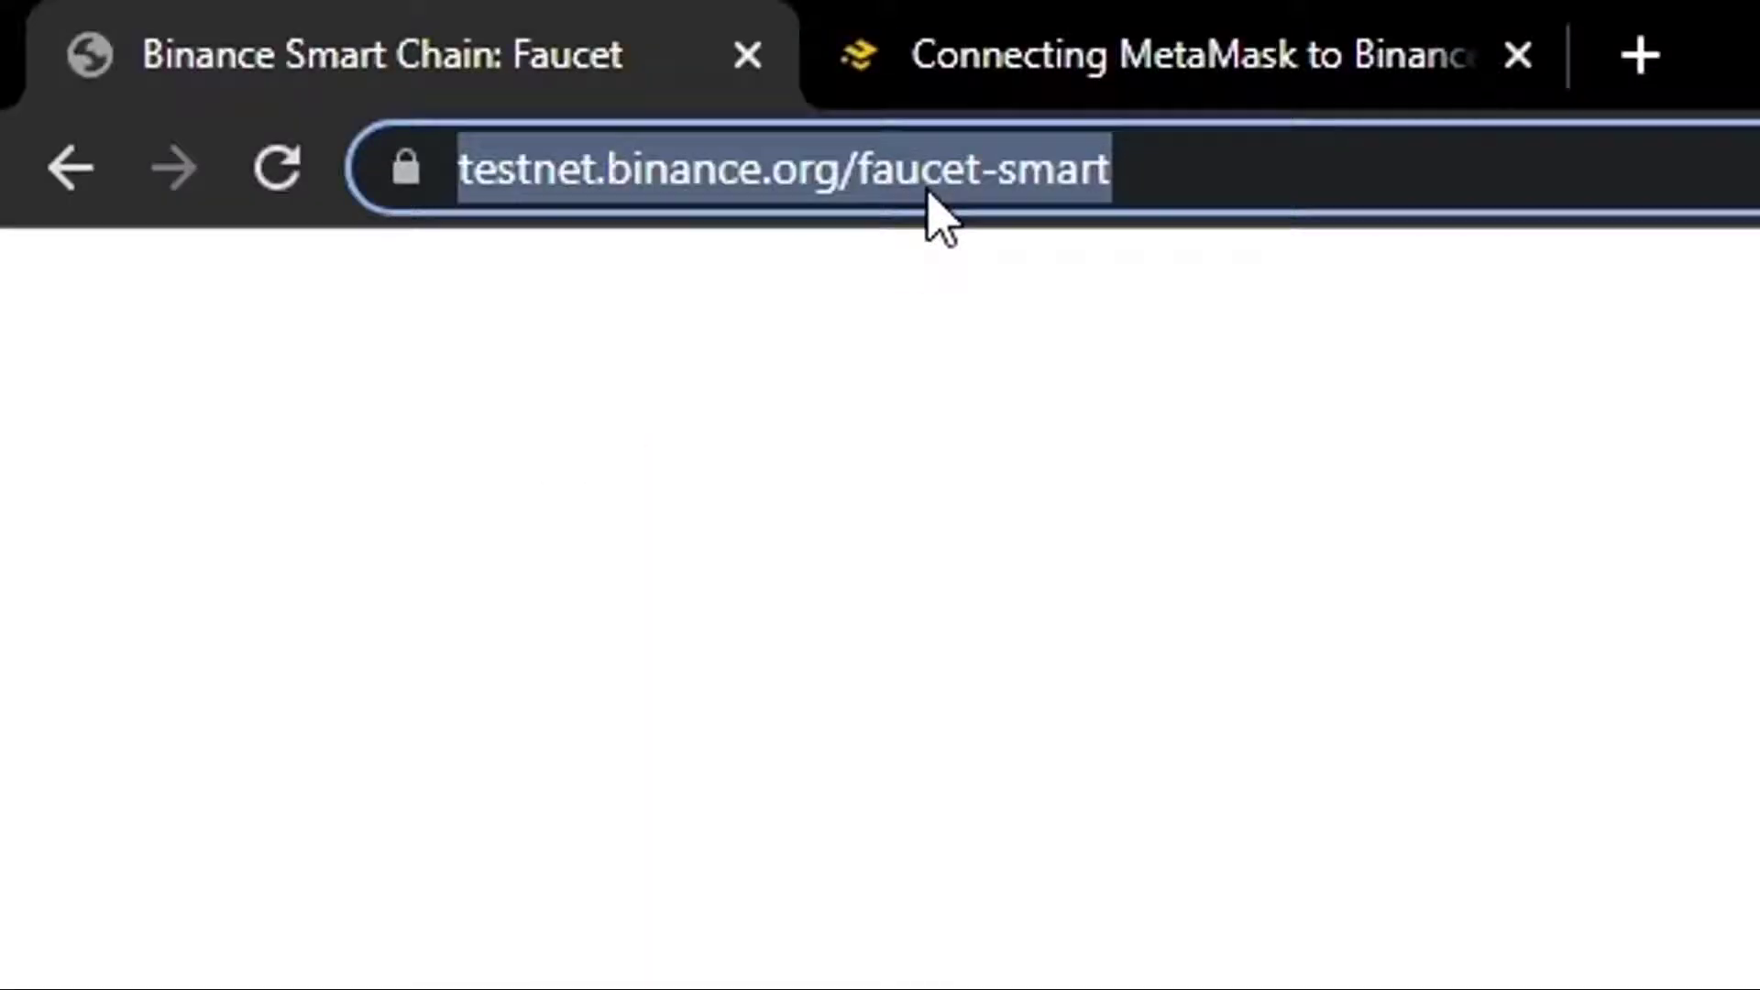
left_click(1644, 687)
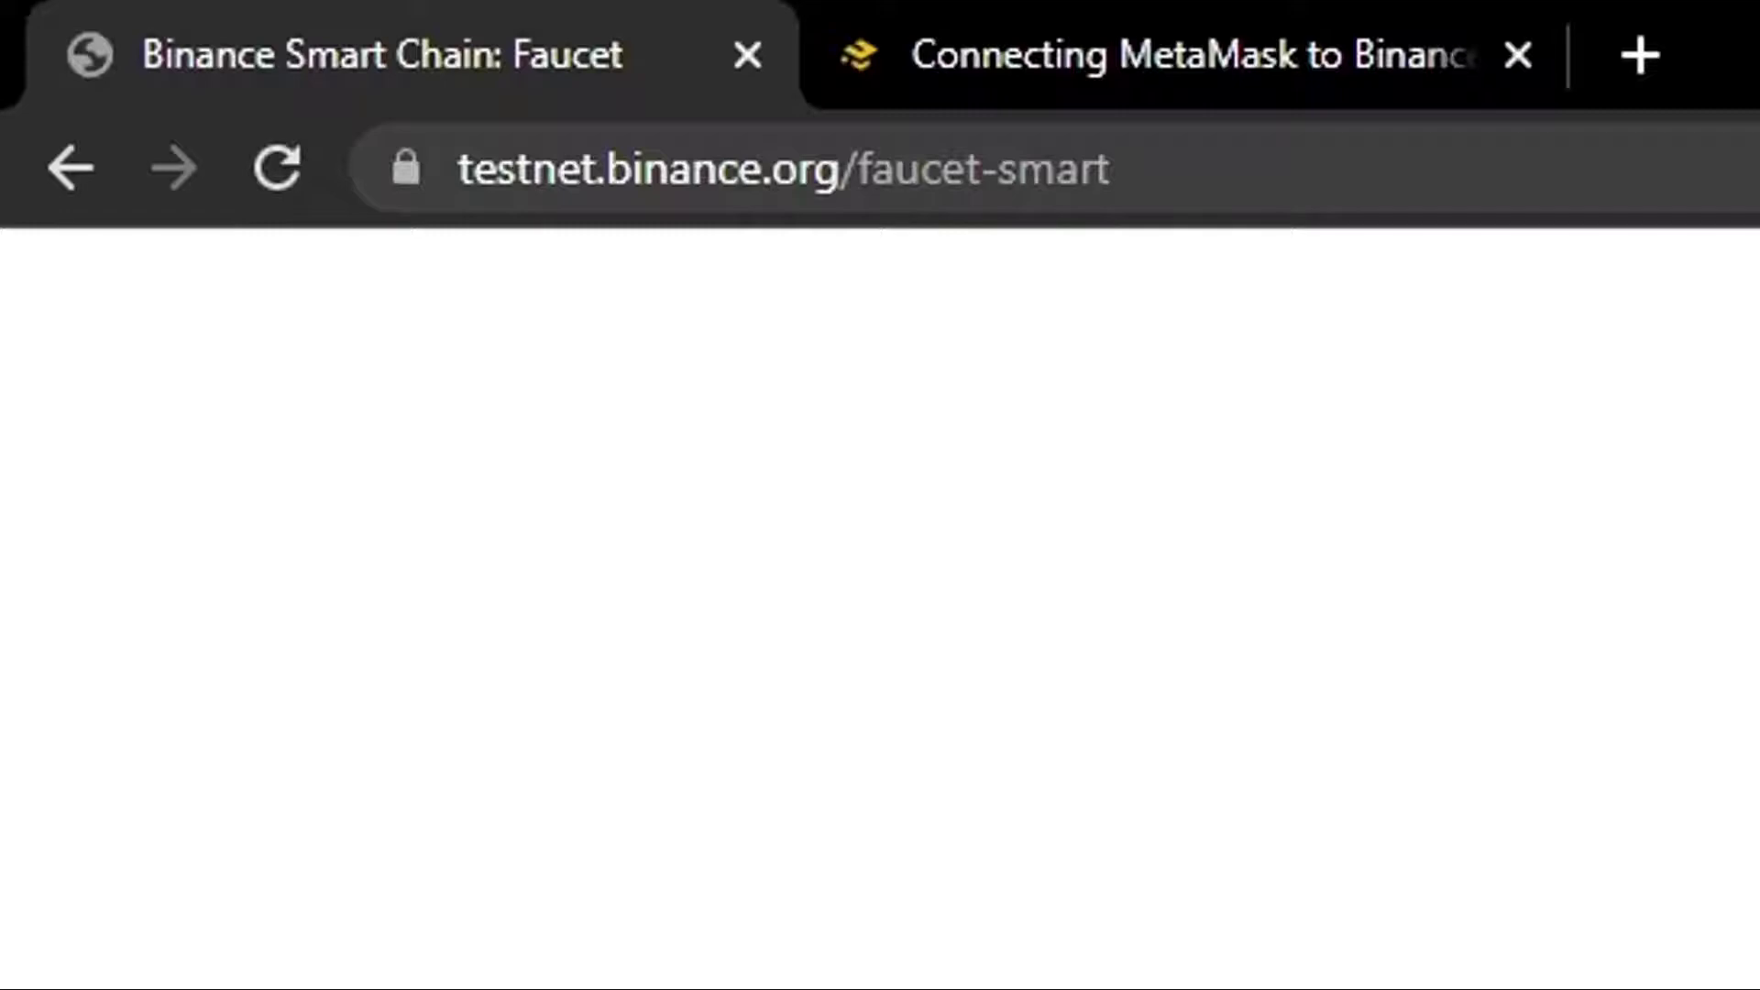
- Focus the faucet page's address input field
left_click(1454, 170)
left_click(1644, 647)
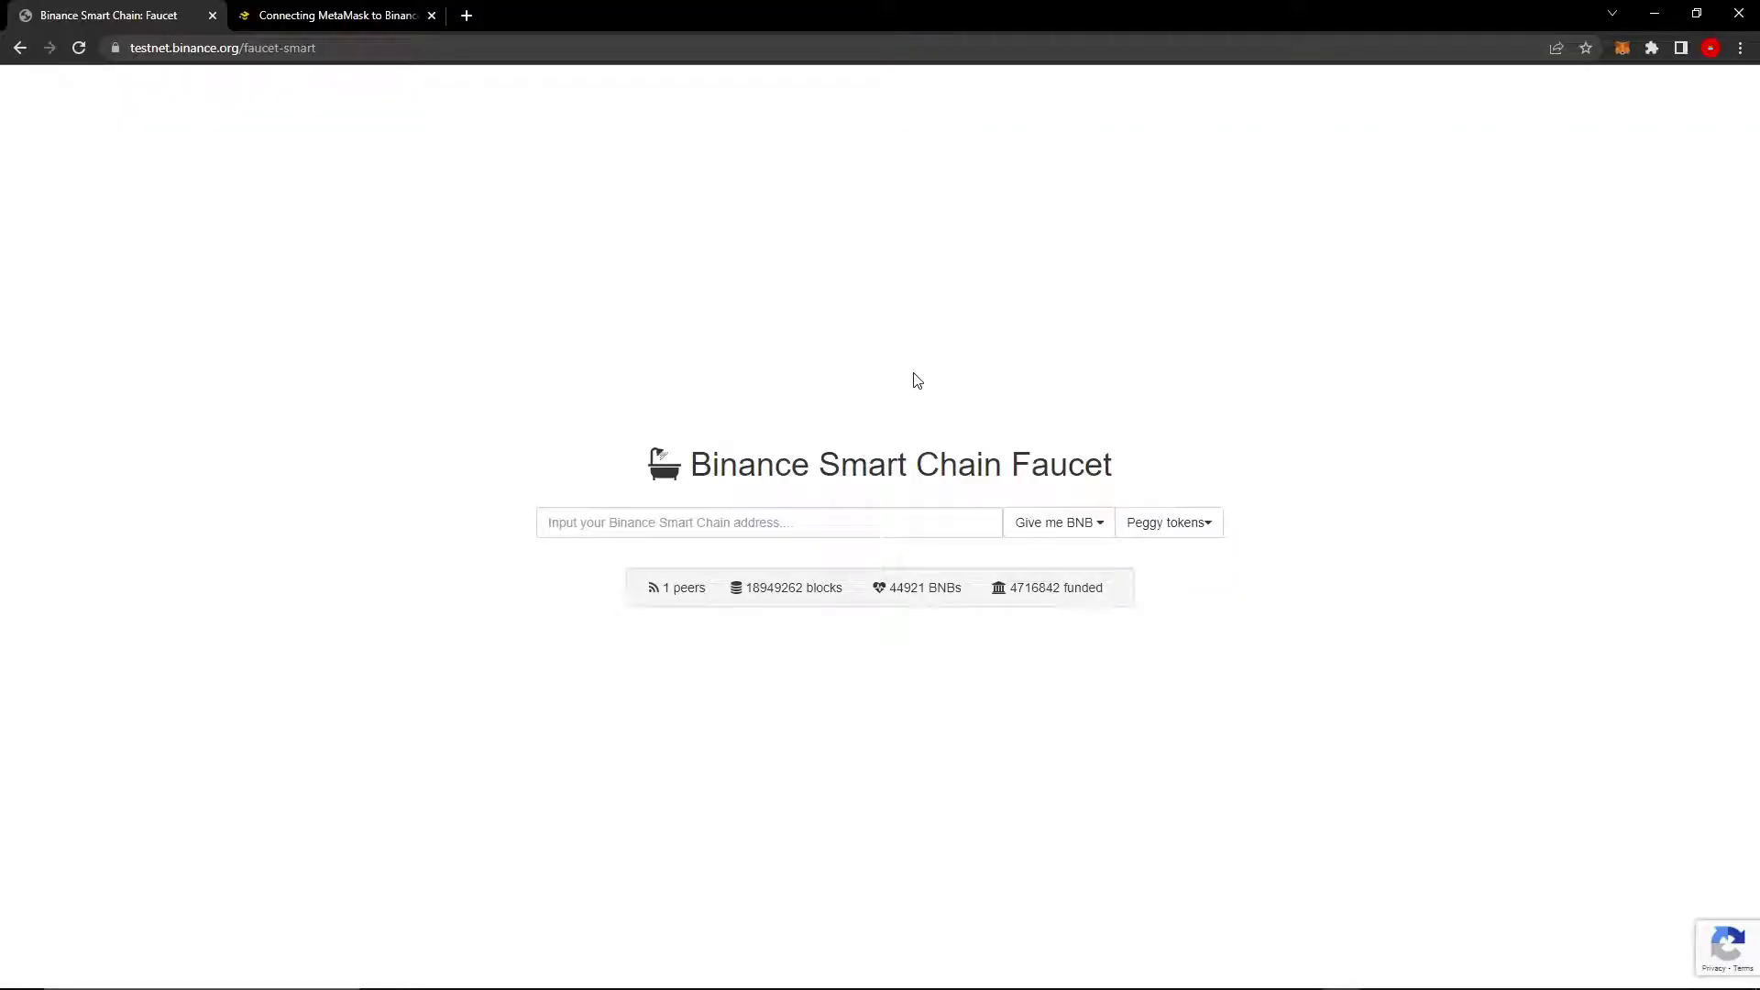
left_click(577, 504)
left_click(482, 475)
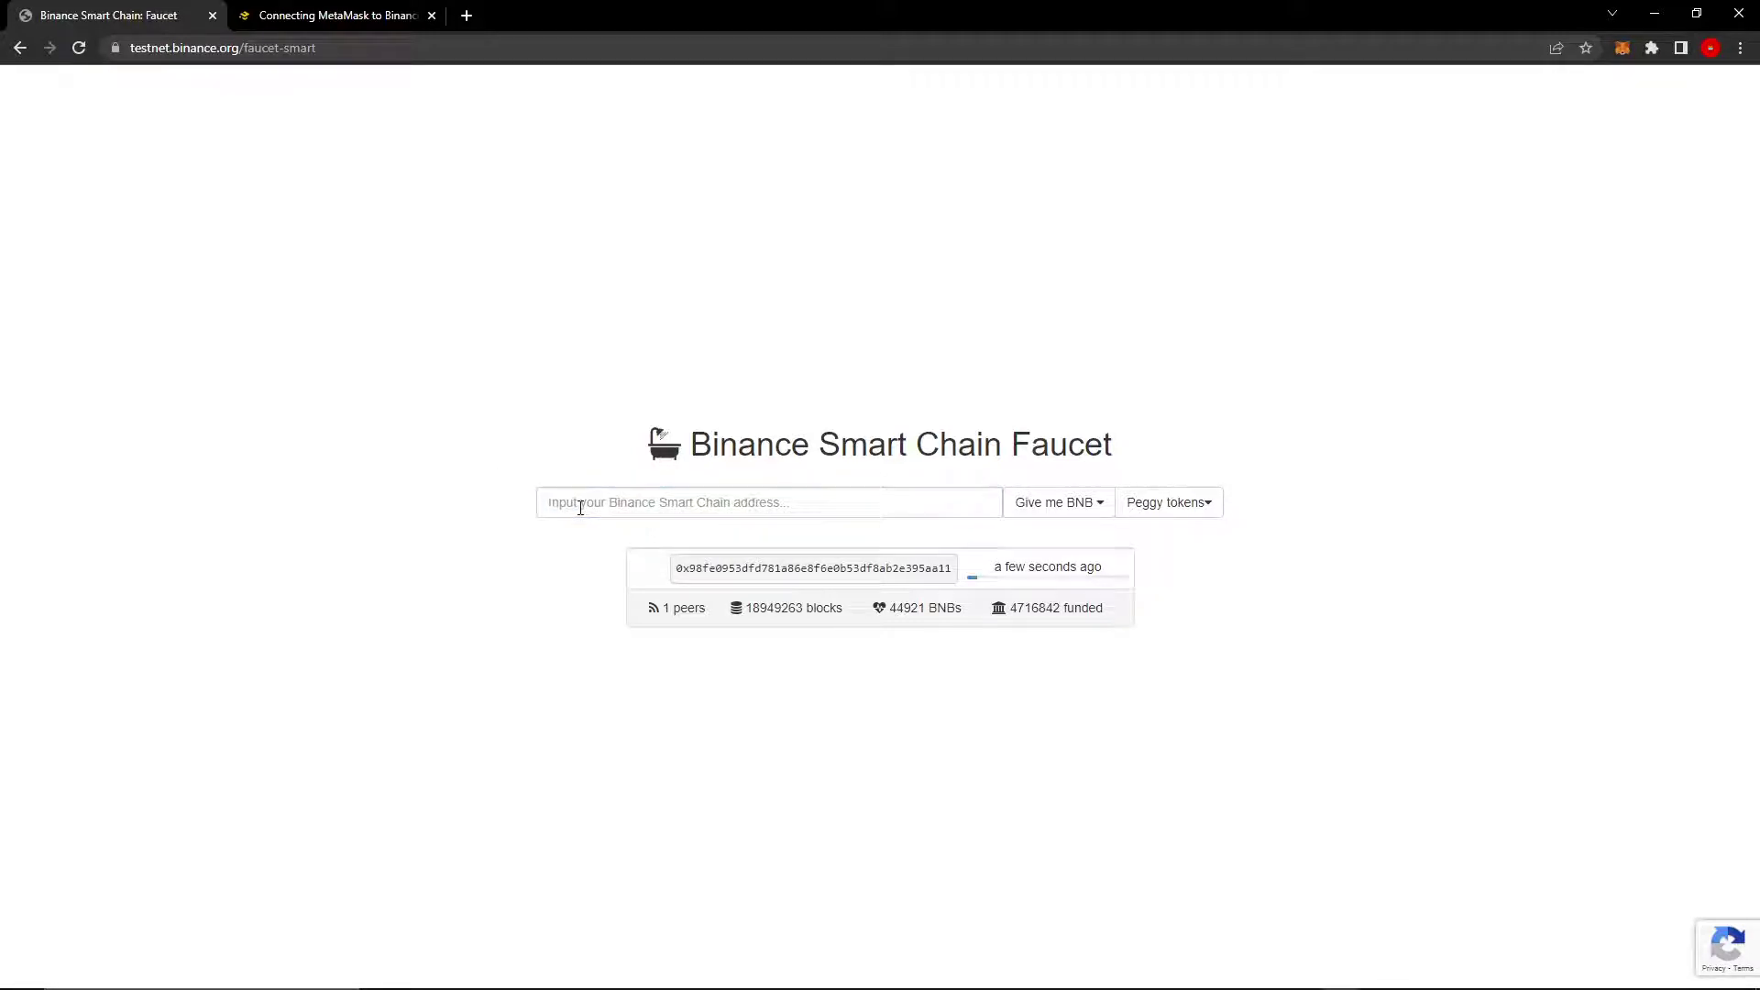
left_click(551, 498)
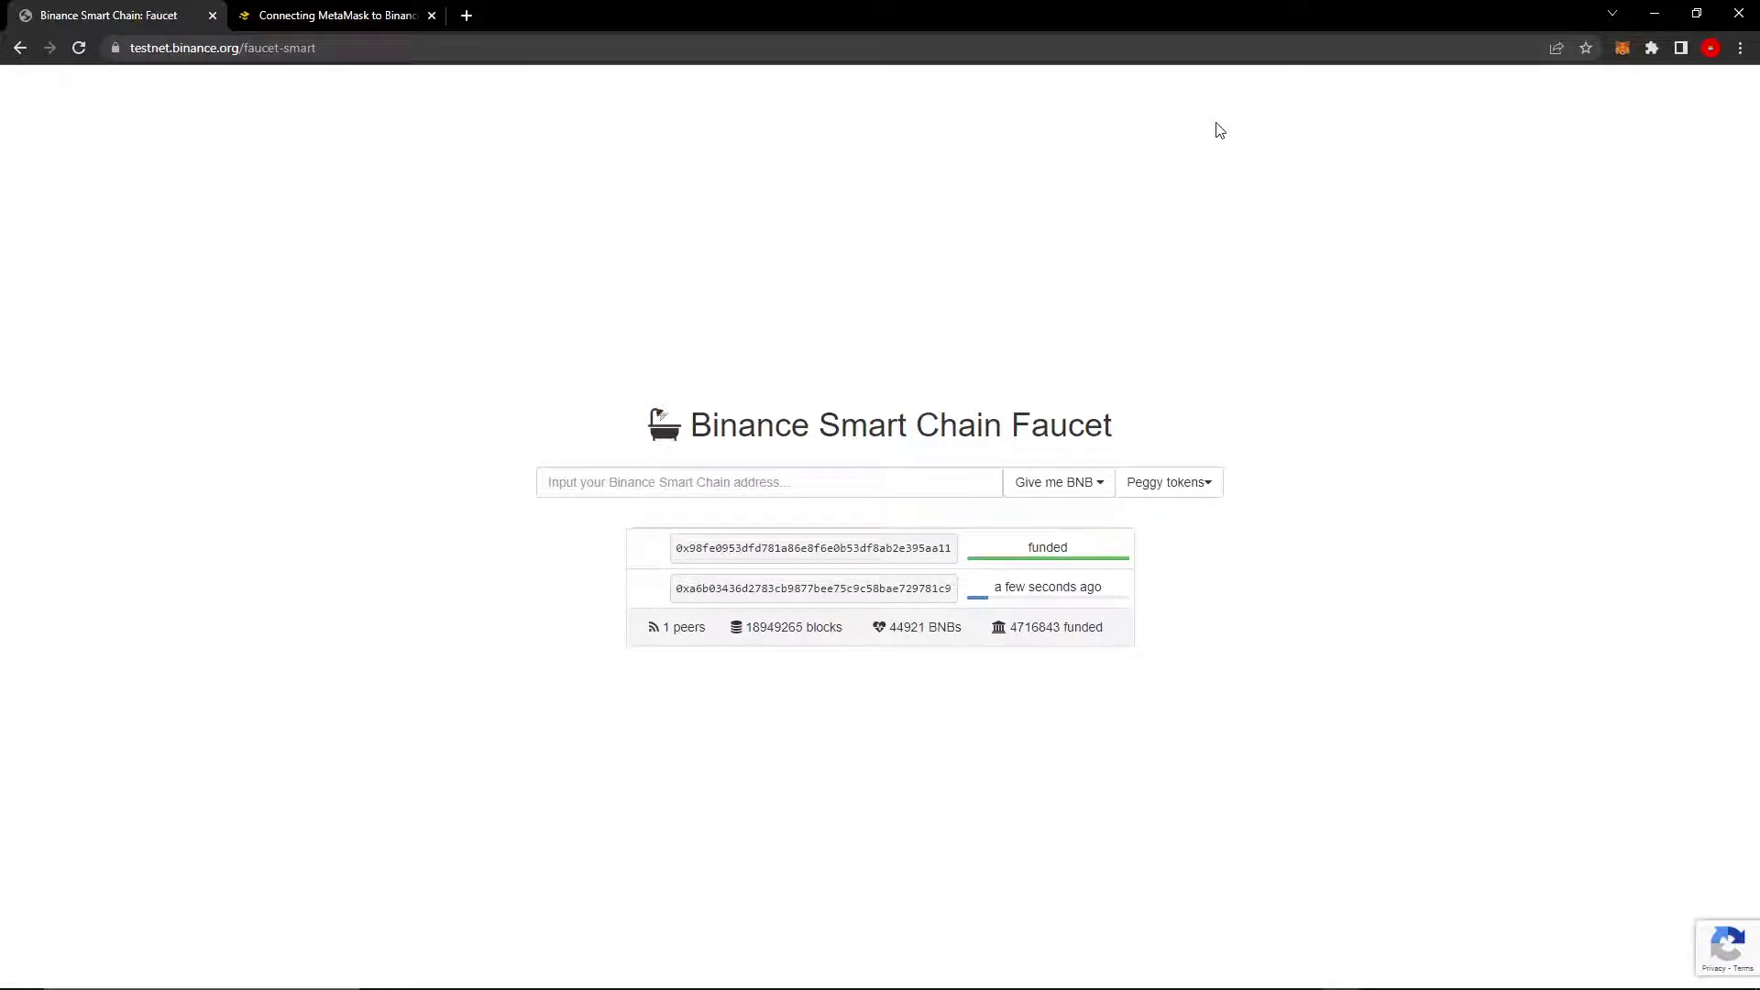
- Paste the copied wallet address into the faucet input and show the Give me BNB amounts
right_click(617, 485)
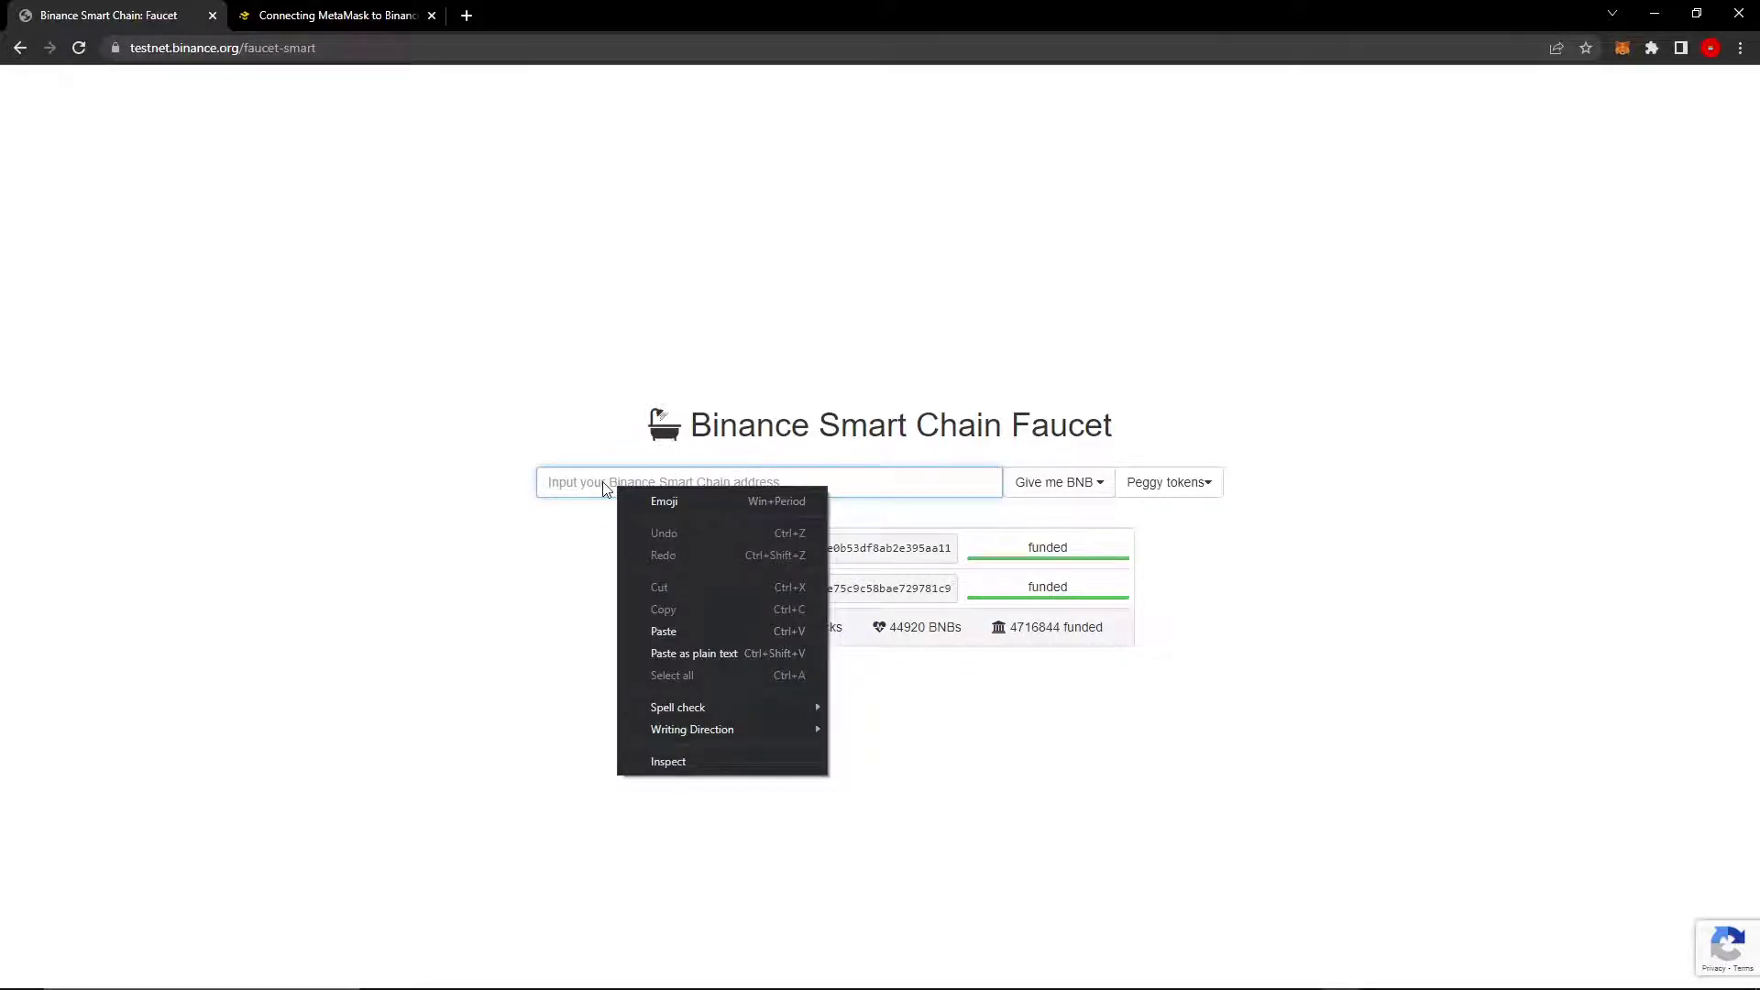
left_click(708, 630)
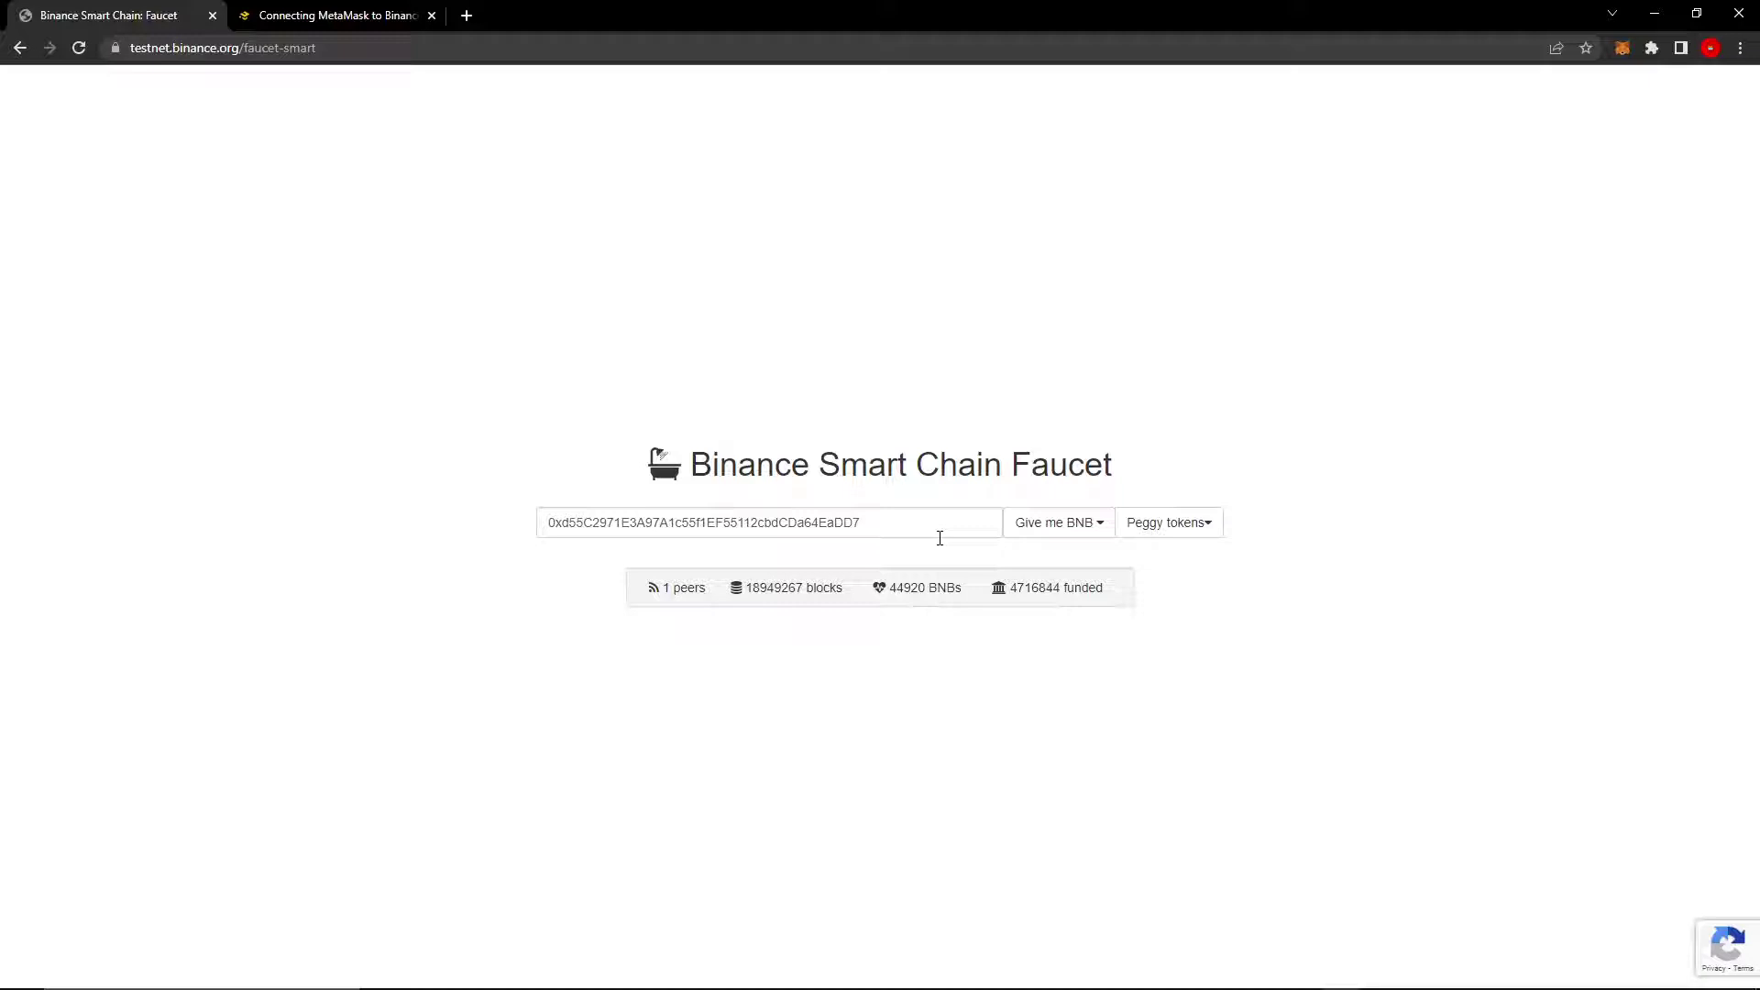
left_click(1059, 523)
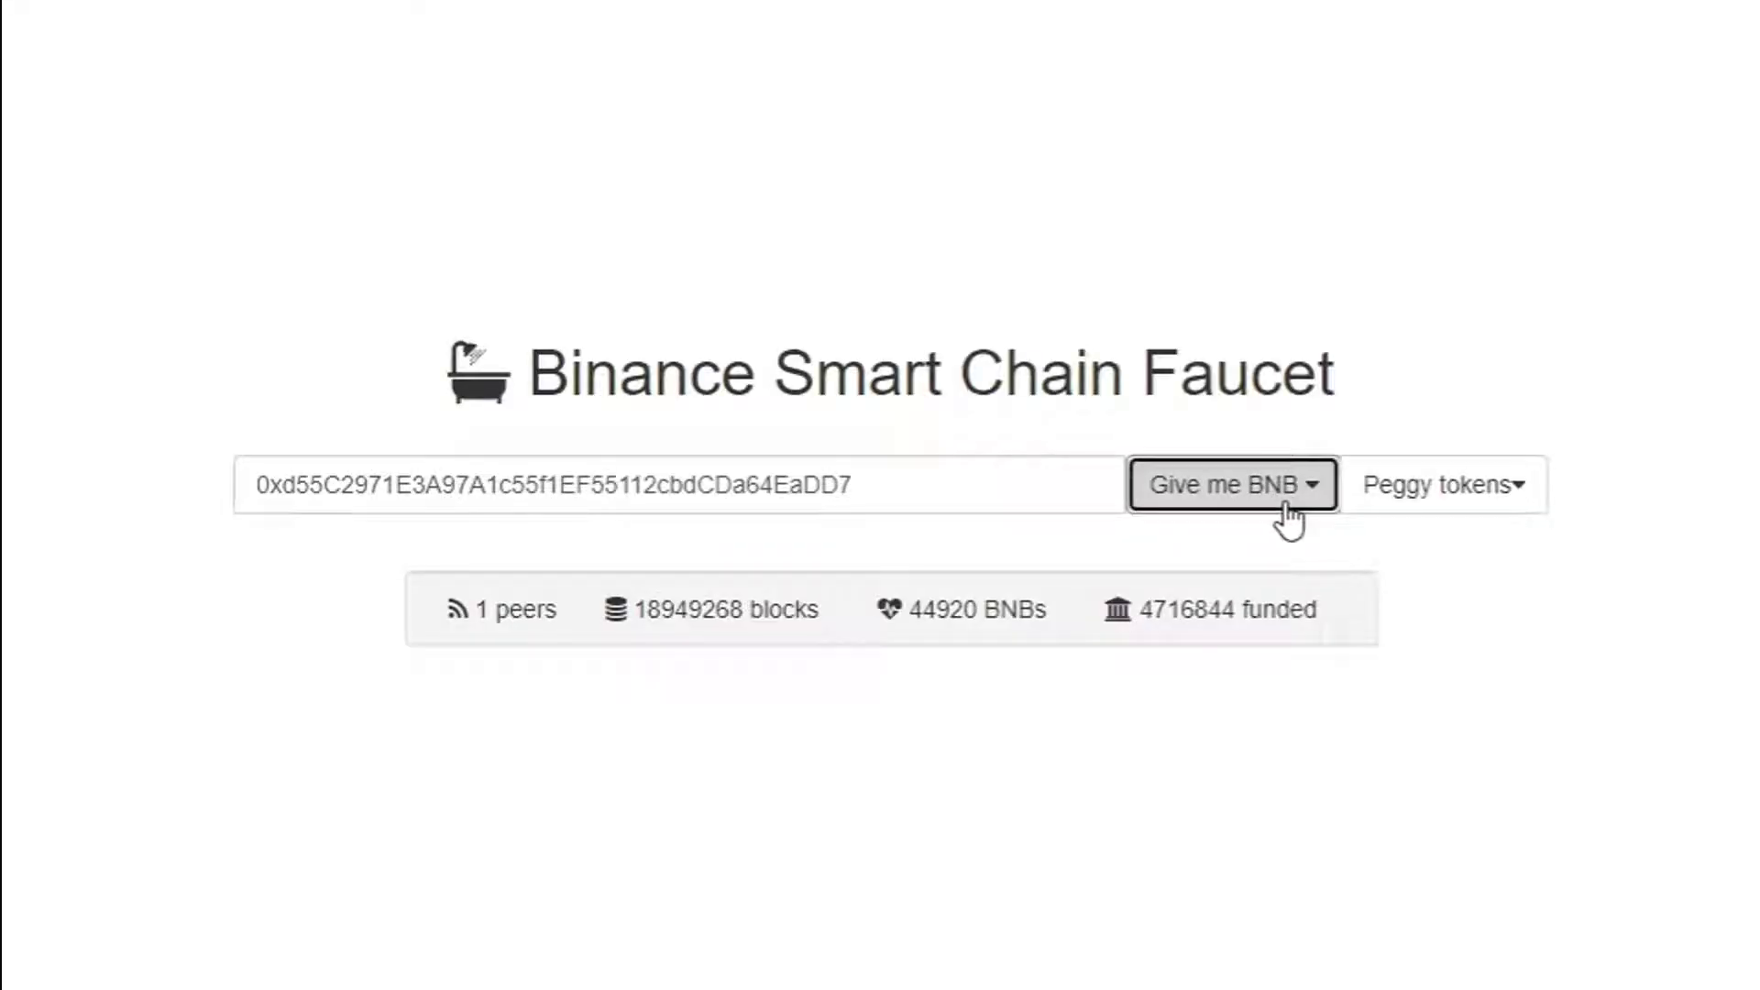
left_click(1290, 502)
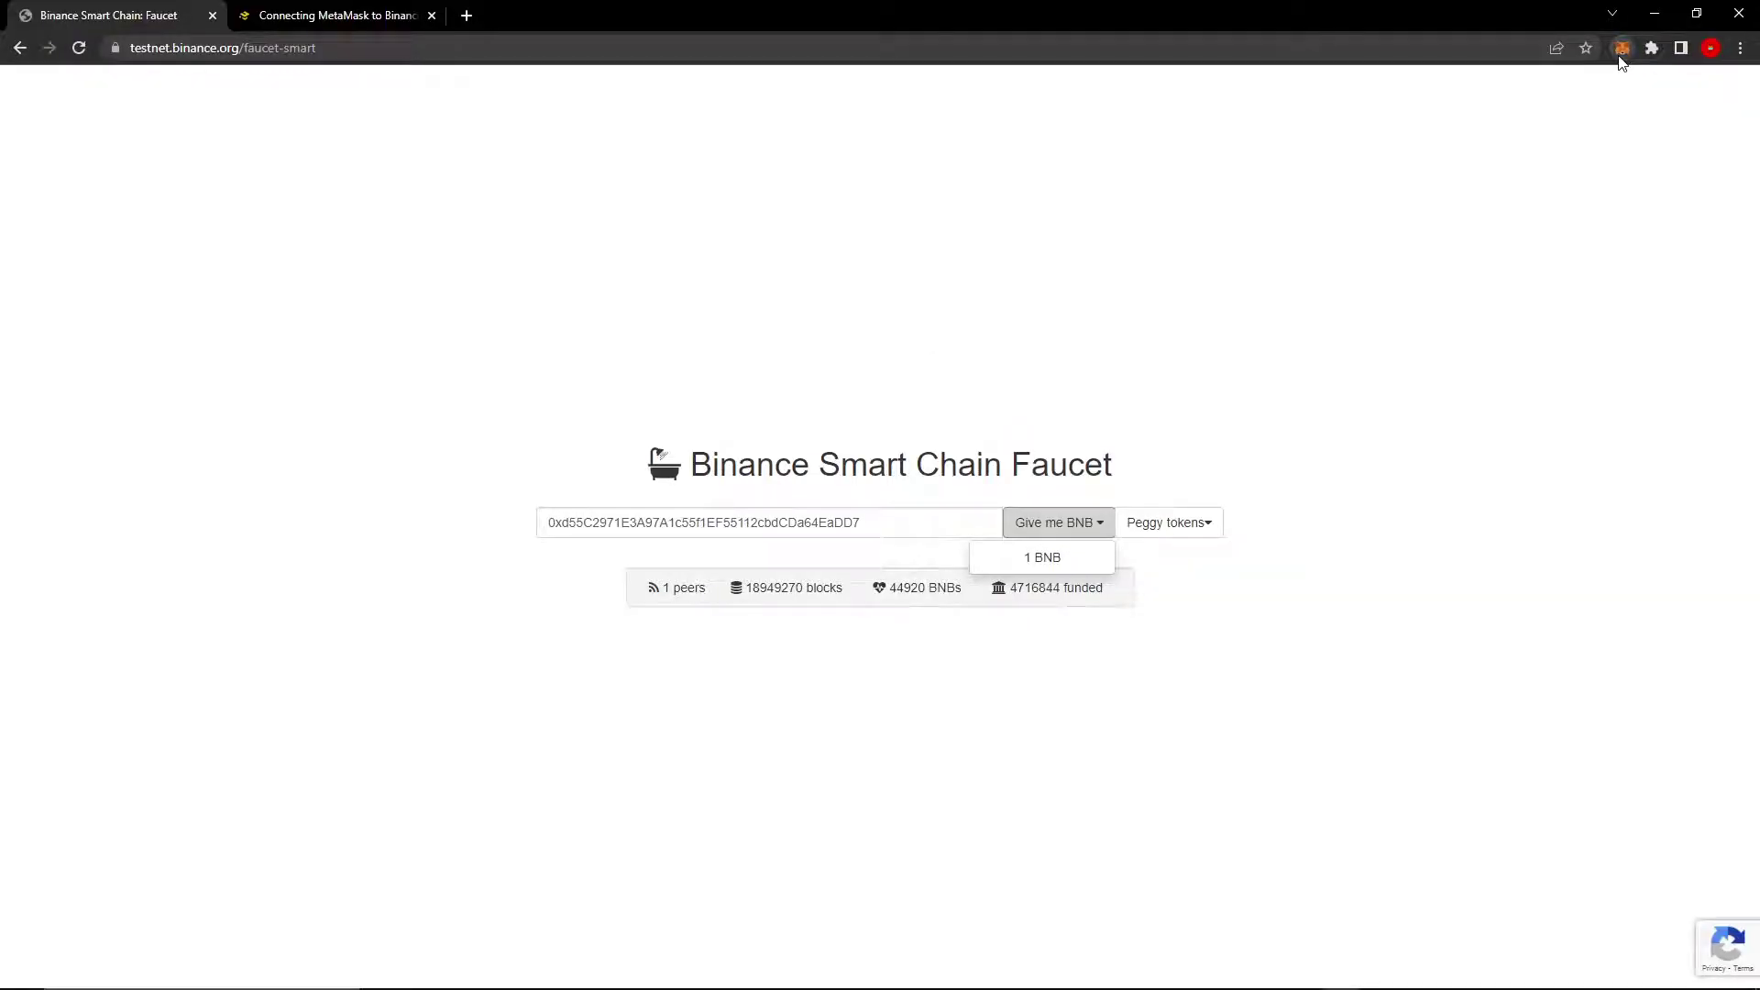
- Request 1 BNB from the Give me BNB dropdown for the pasted address
left_click(1624, 50)
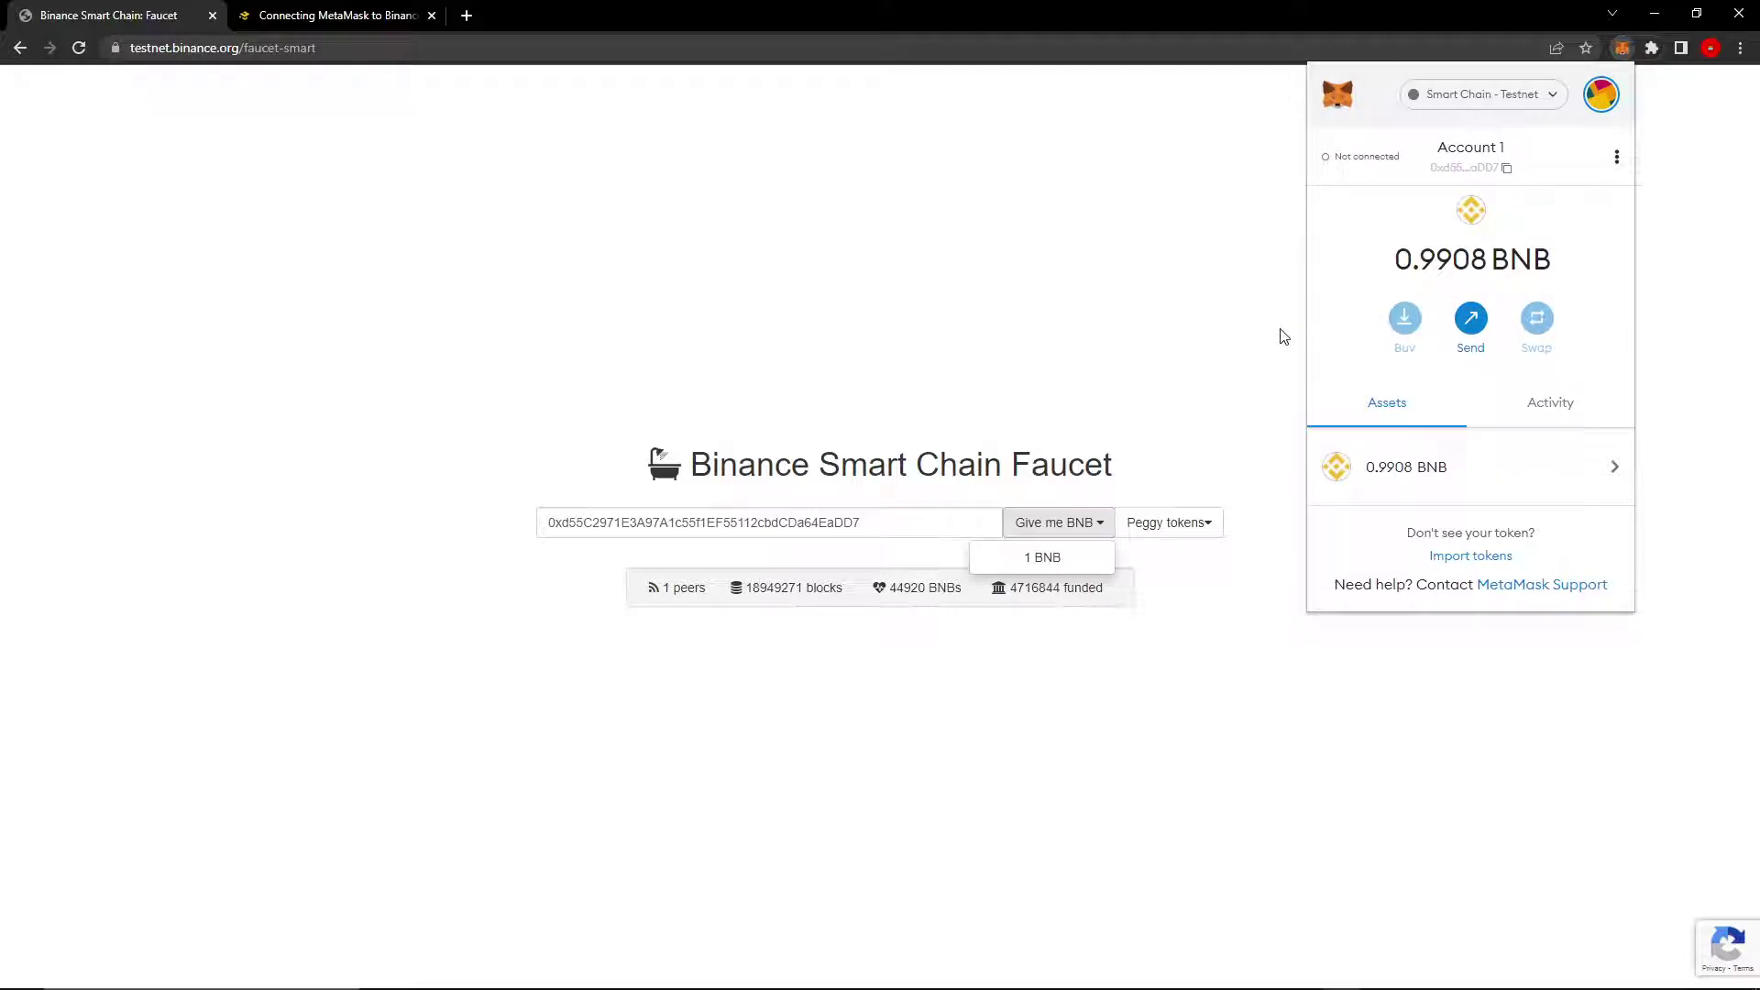
left_click(1046, 557)
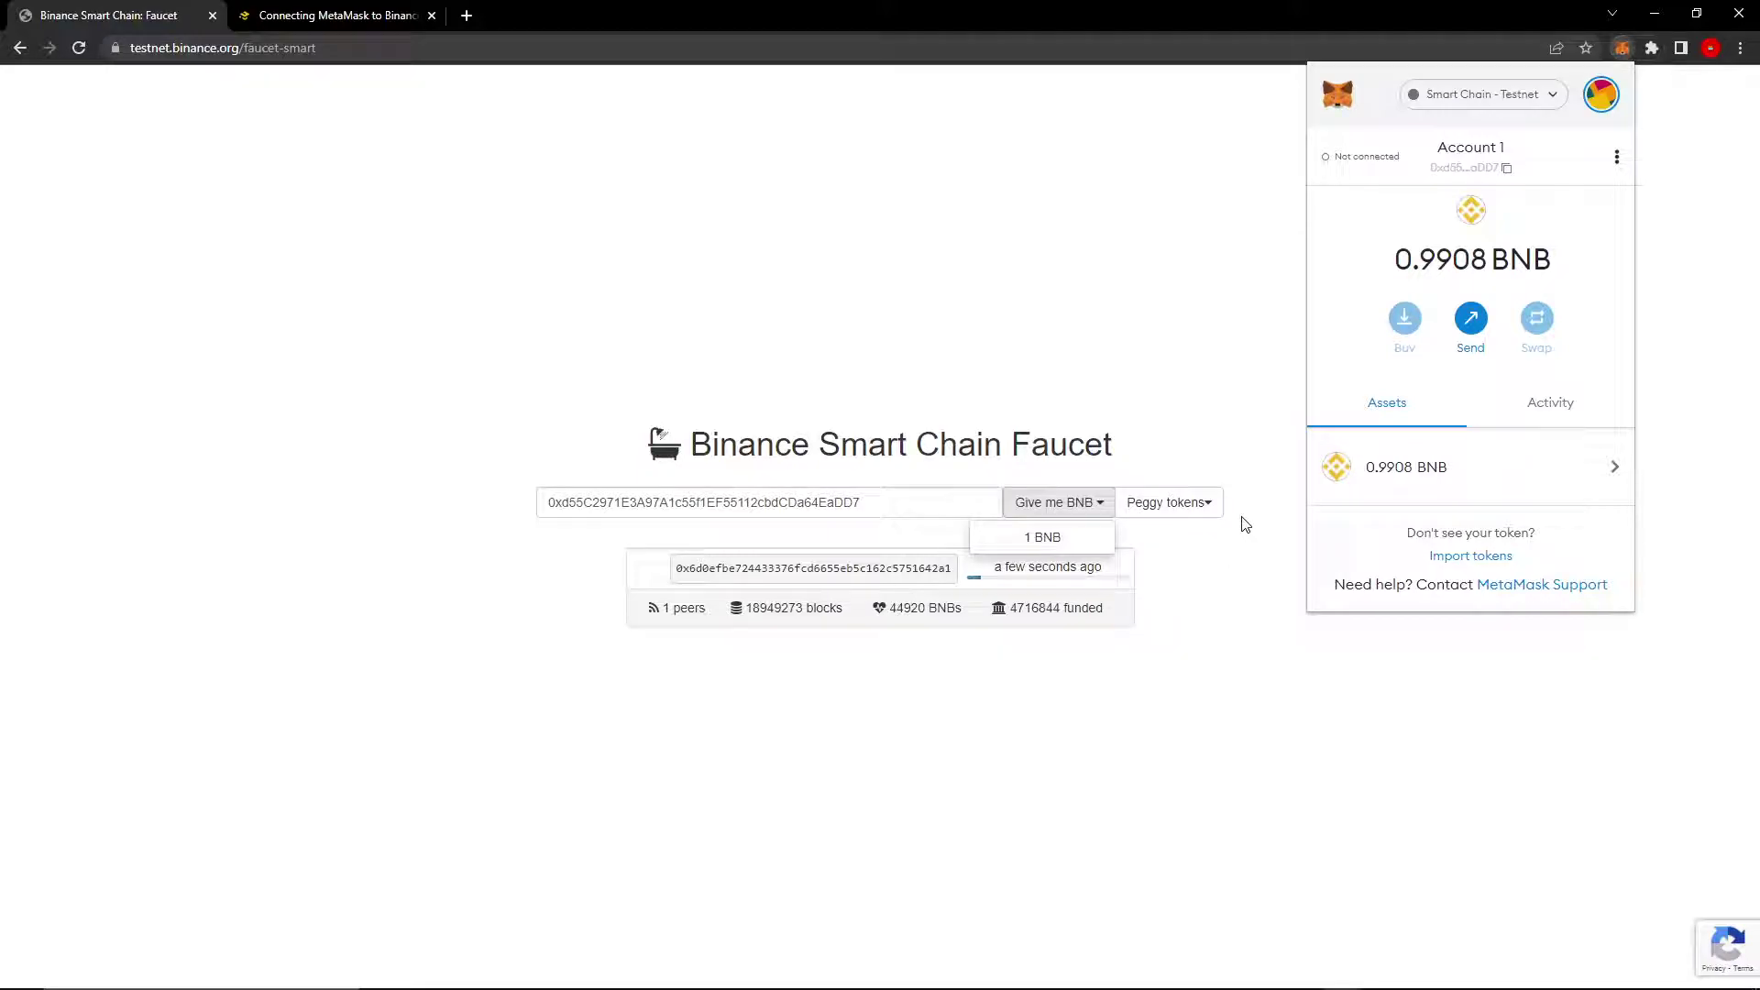
left_click(1125, 423)
left_click(1085, 510)
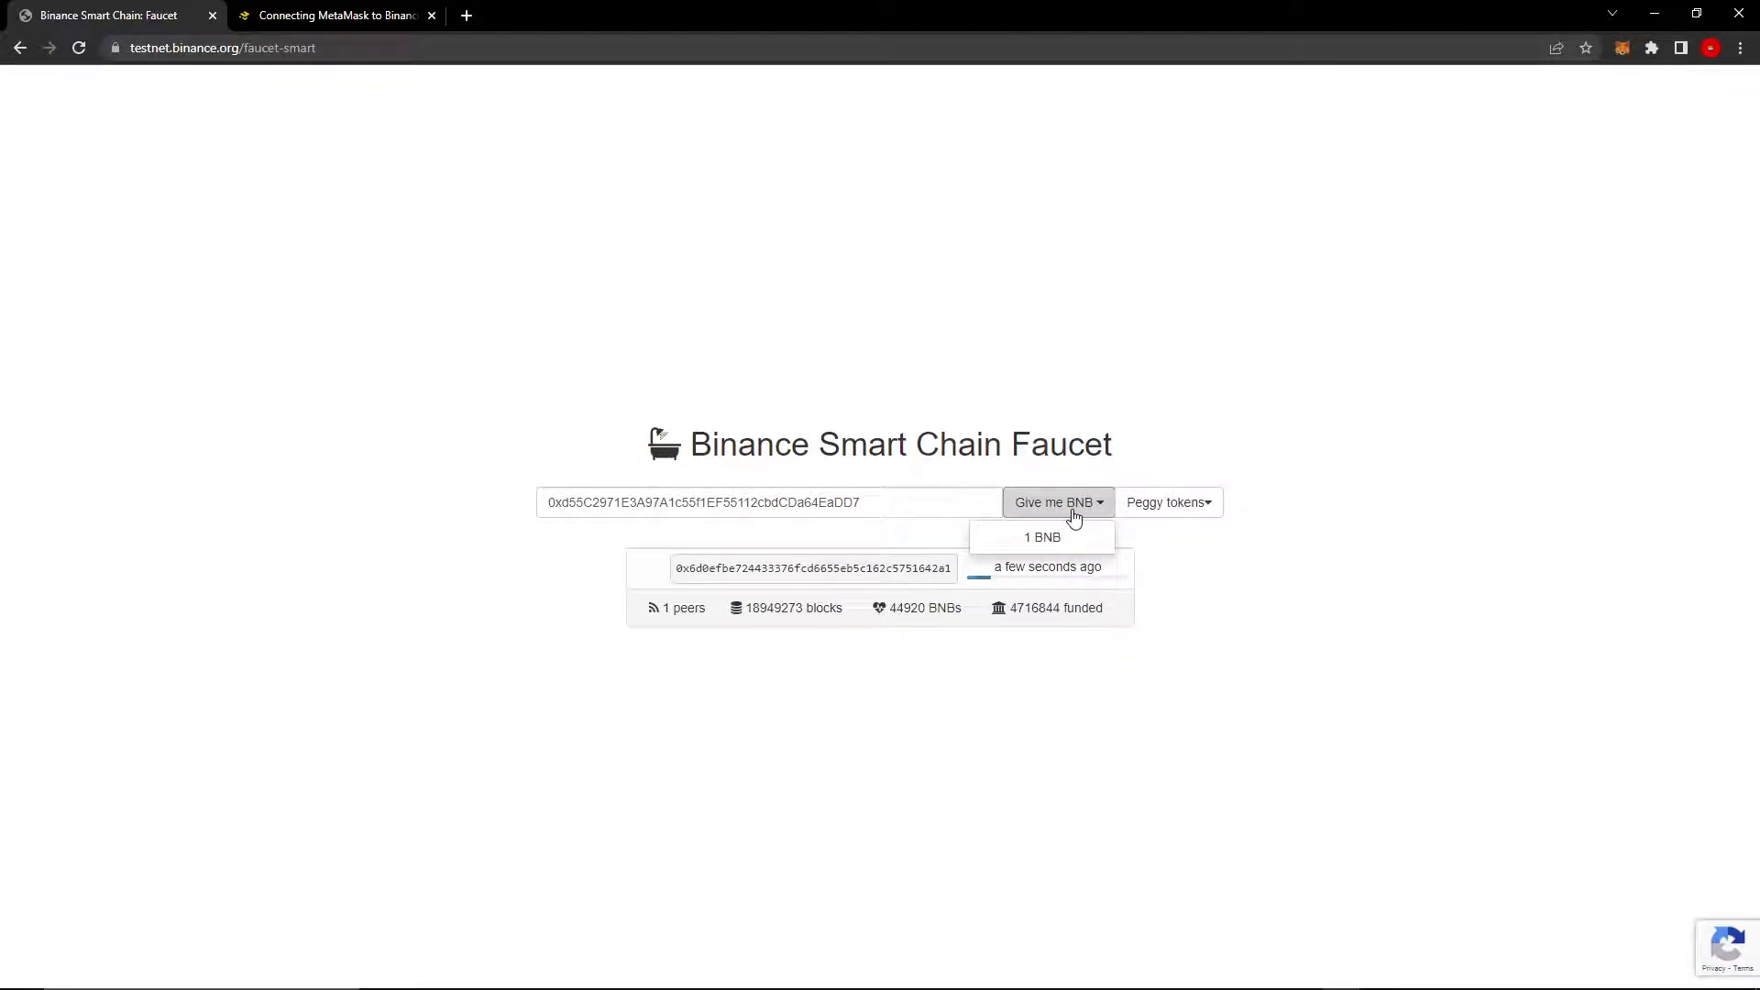
left_click(1059, 537)
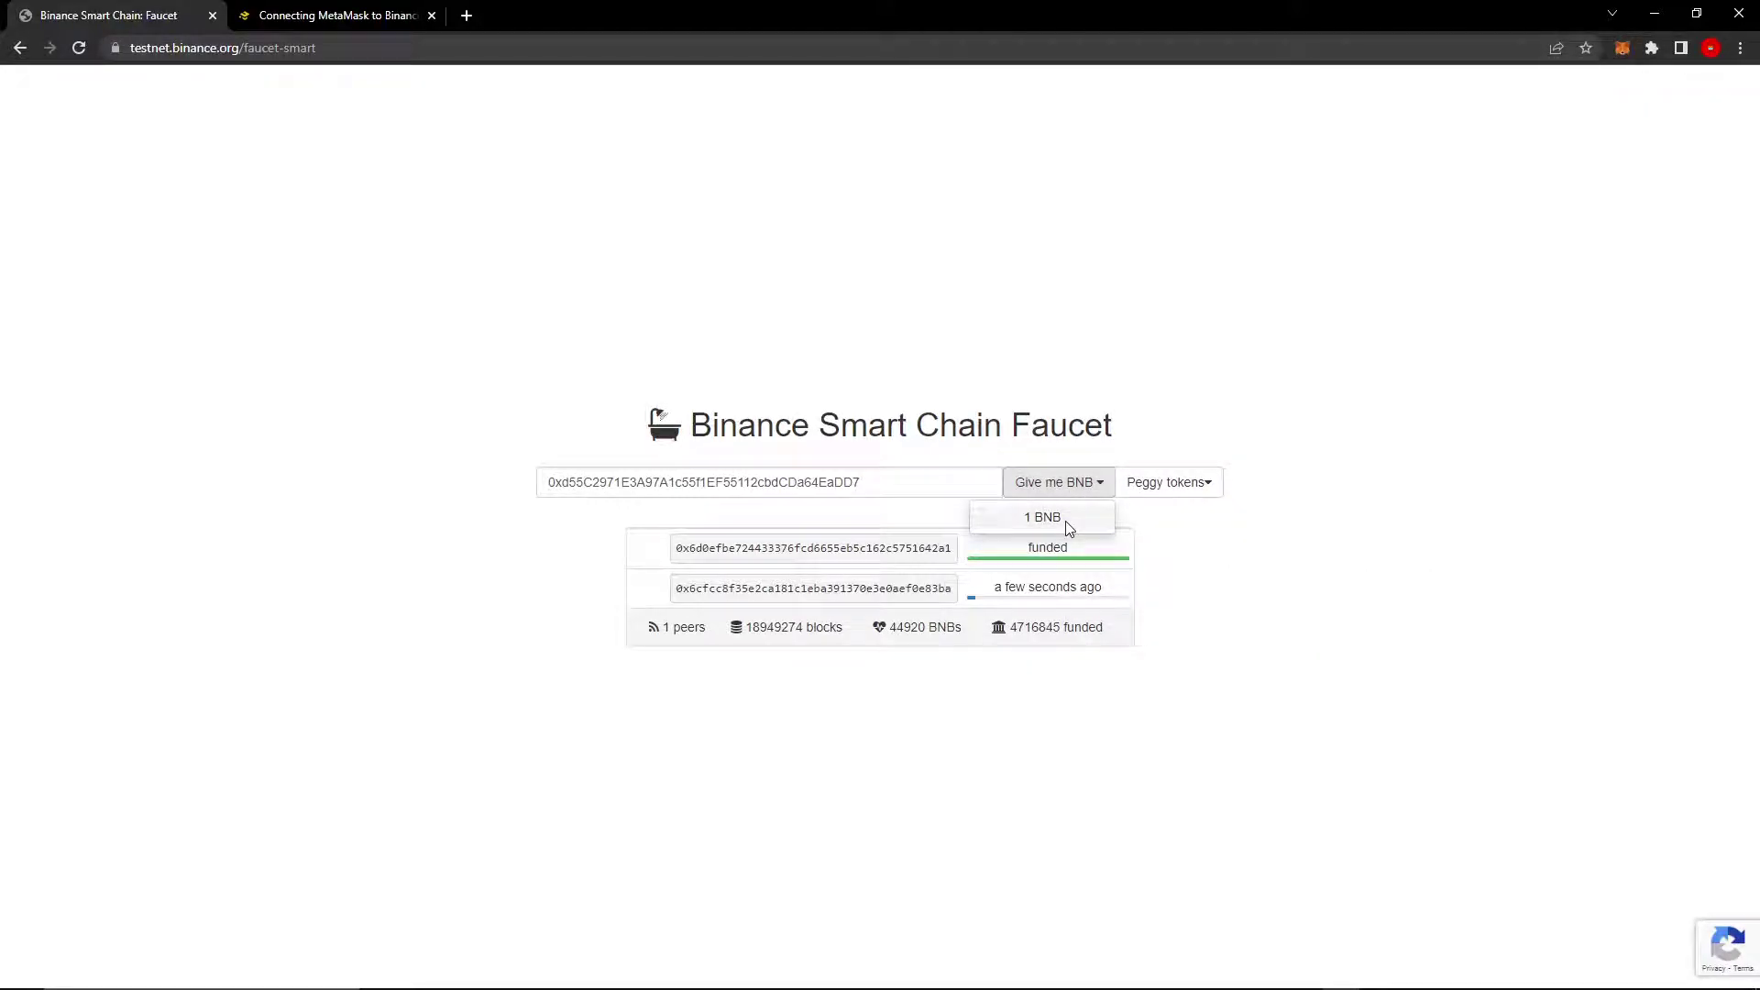
left_click(1065, 519)
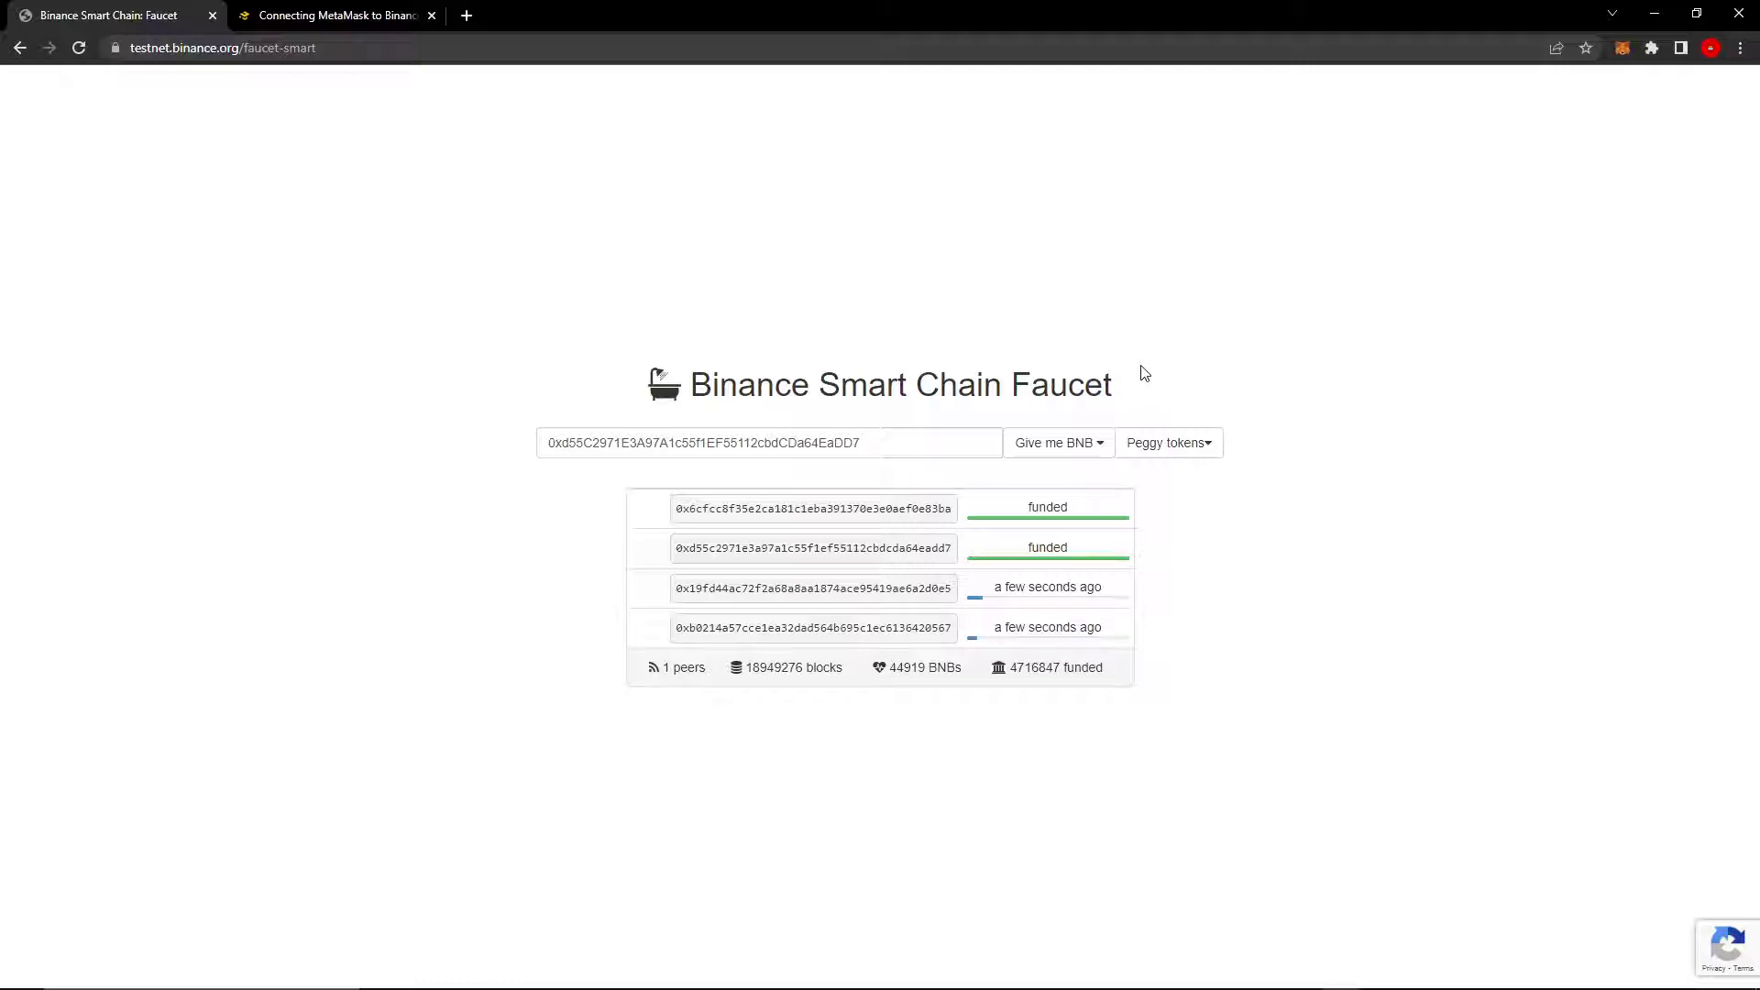
- Check MetaMask's new 1.9908 BNB balance
left_click(1623, 51)
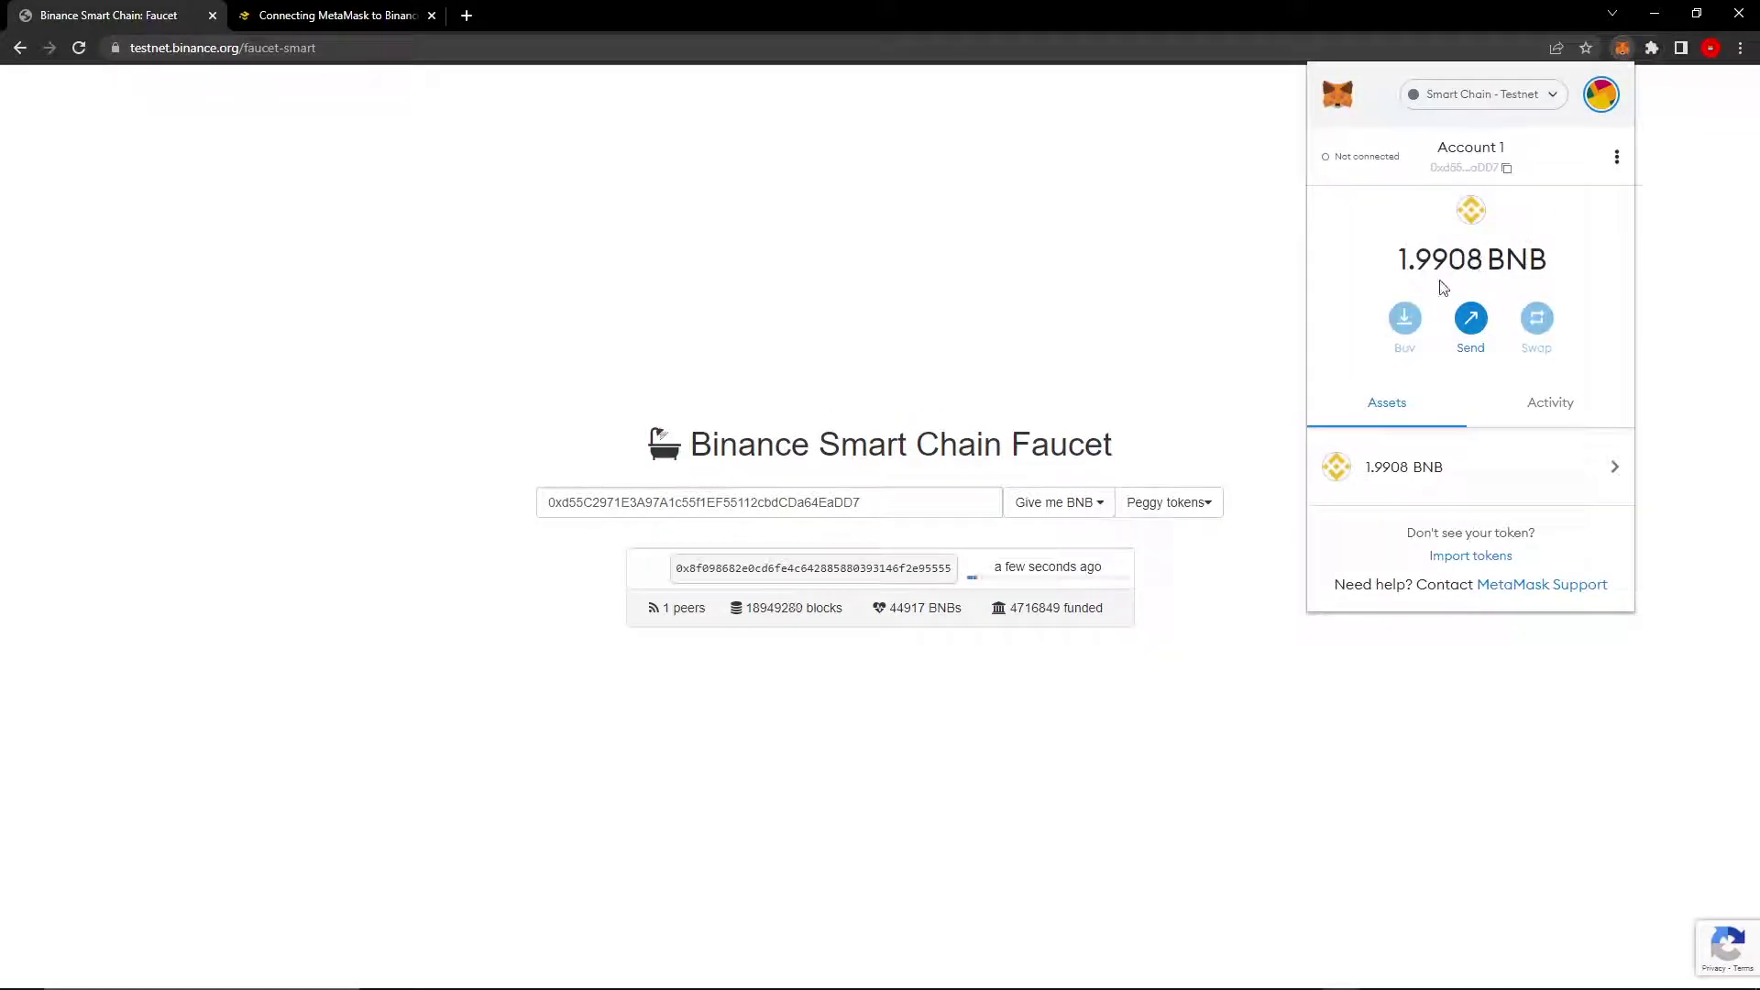
left_click_drag(1405, 260, 1485, 262)
left_click(1500, 279)
left_click(1485, 269)
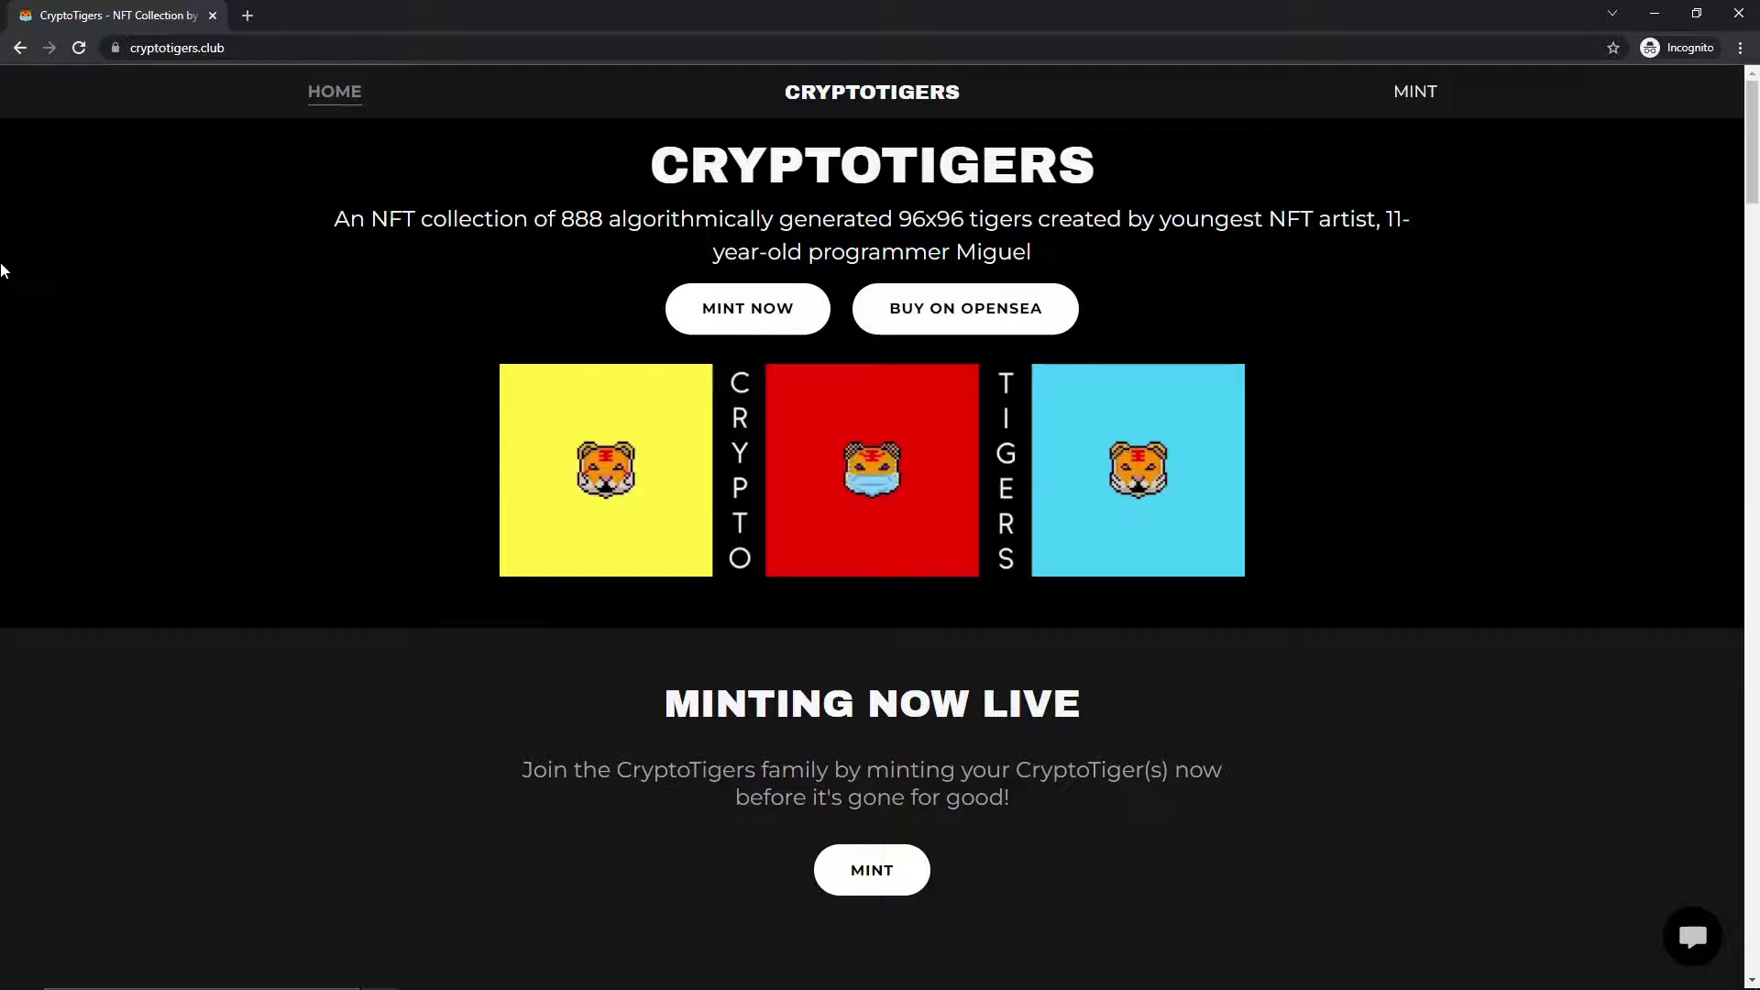
- Open cryptotigers.club's MINT NOW link in a new tab
left_click(176, 47)
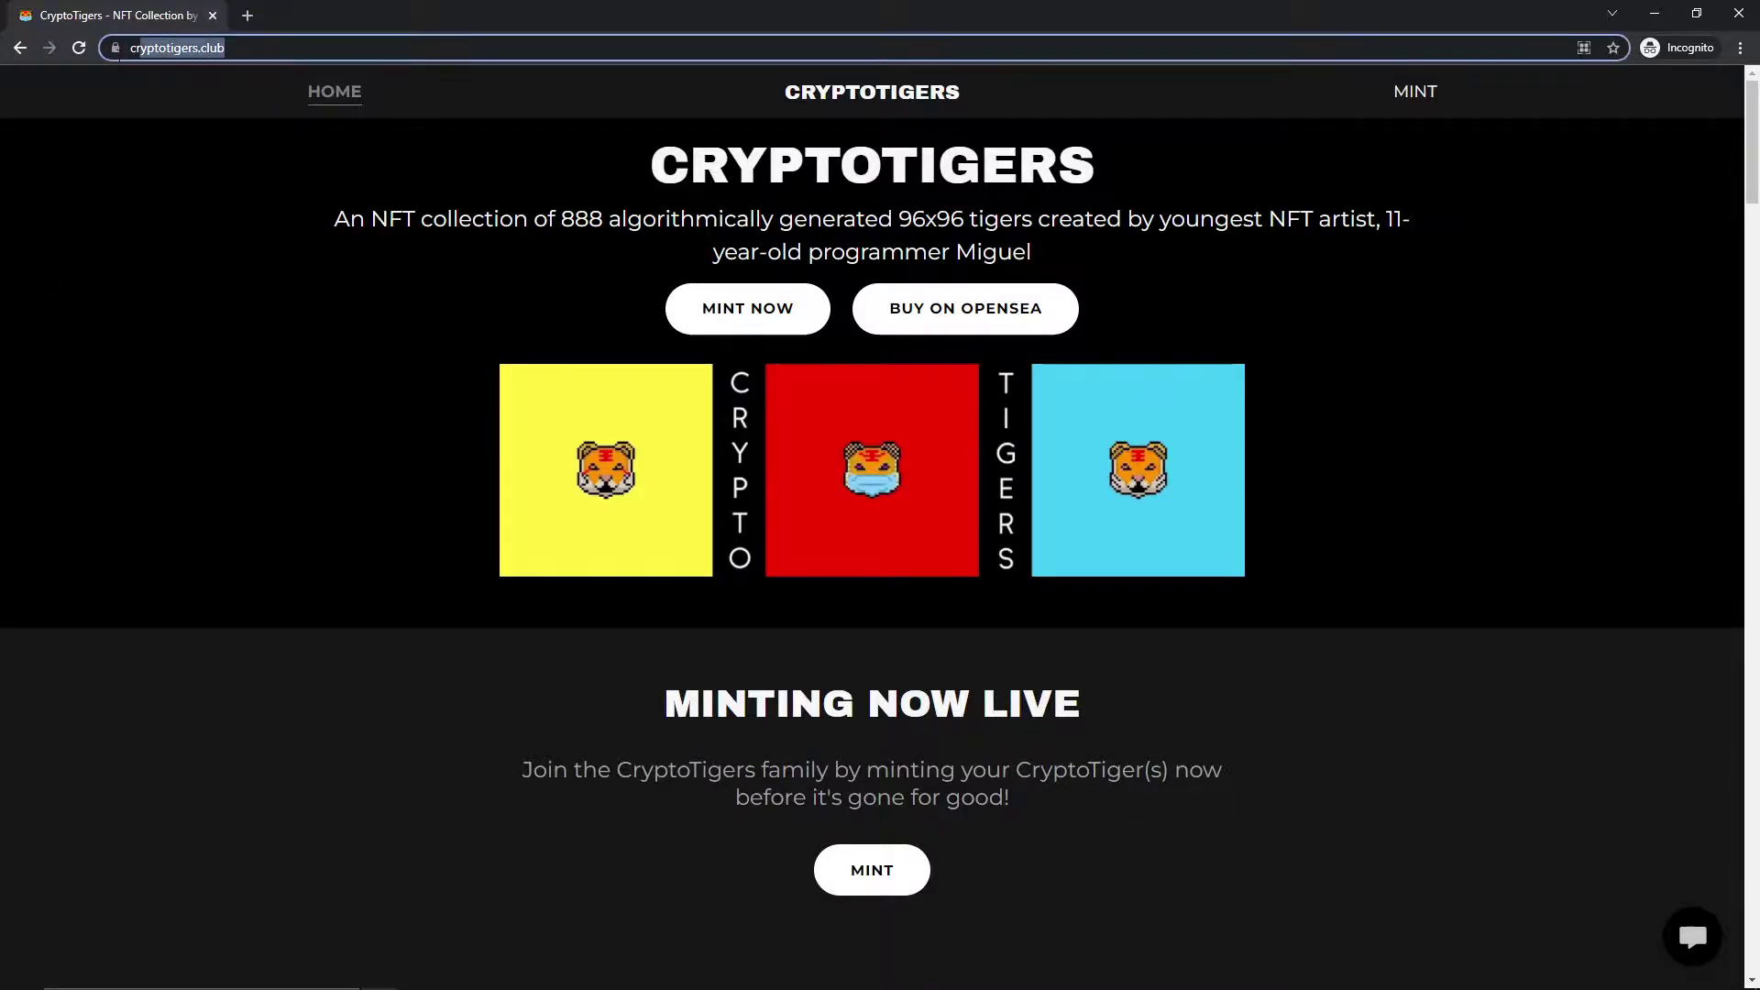
left_click(140, 285)
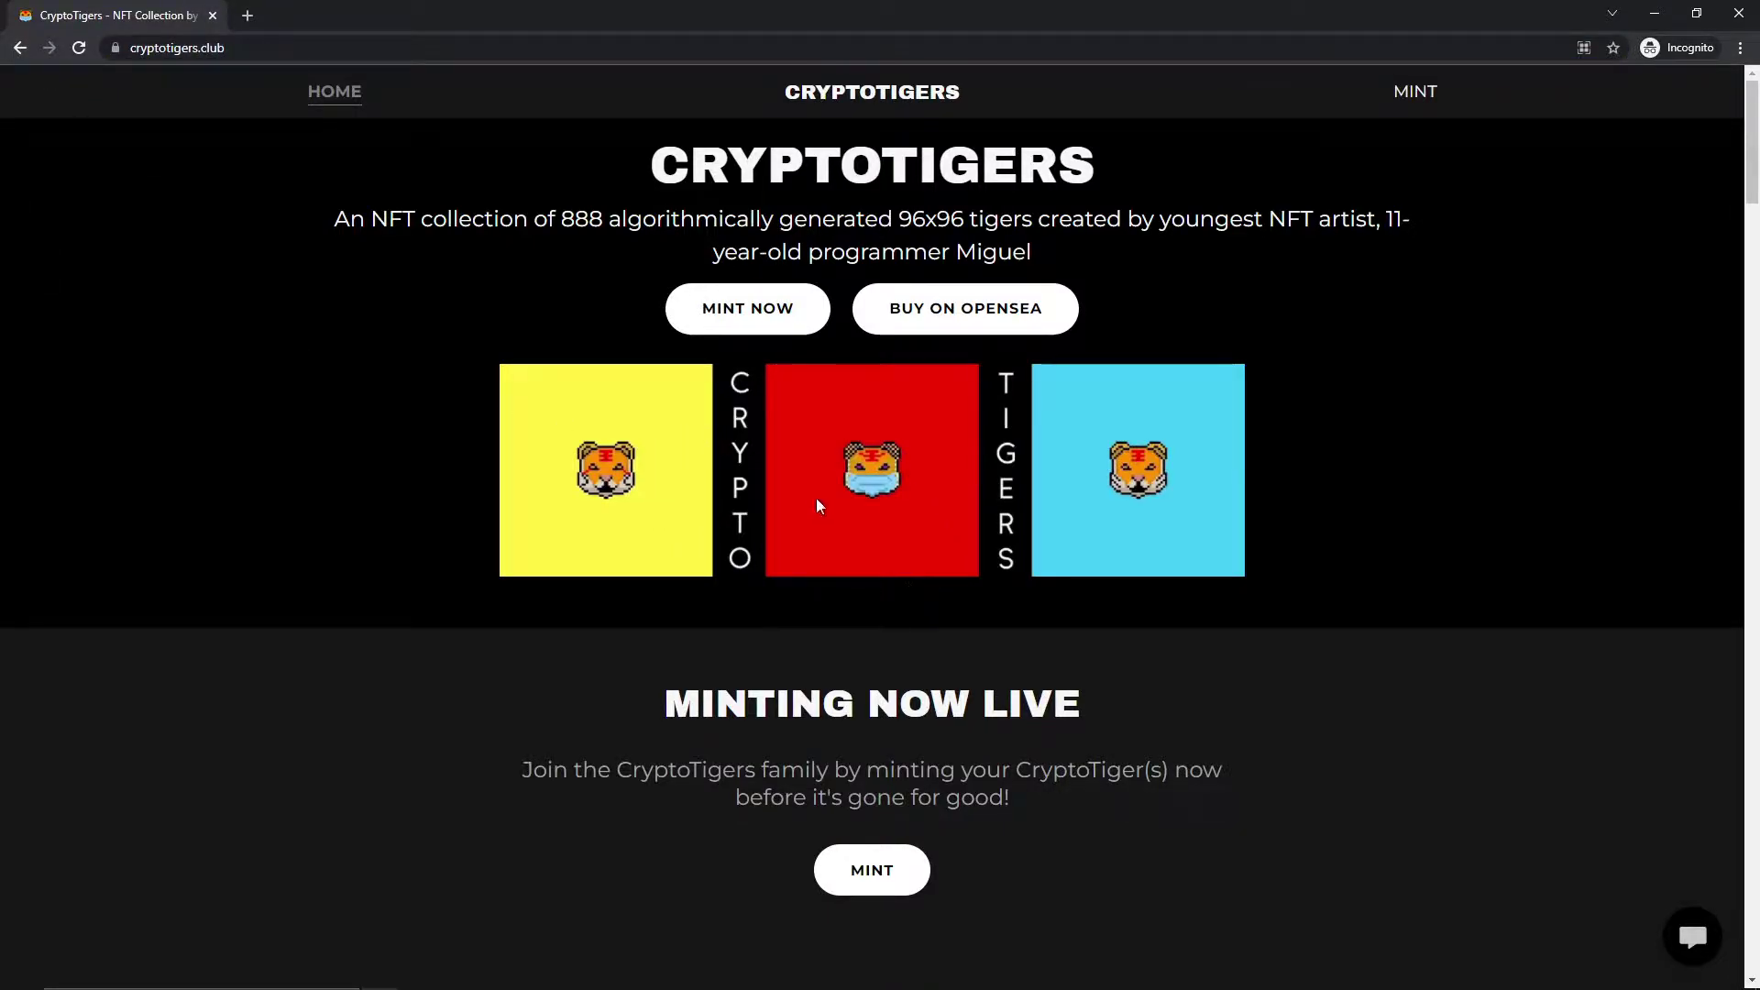
scroll(779, 535, "down", 5)
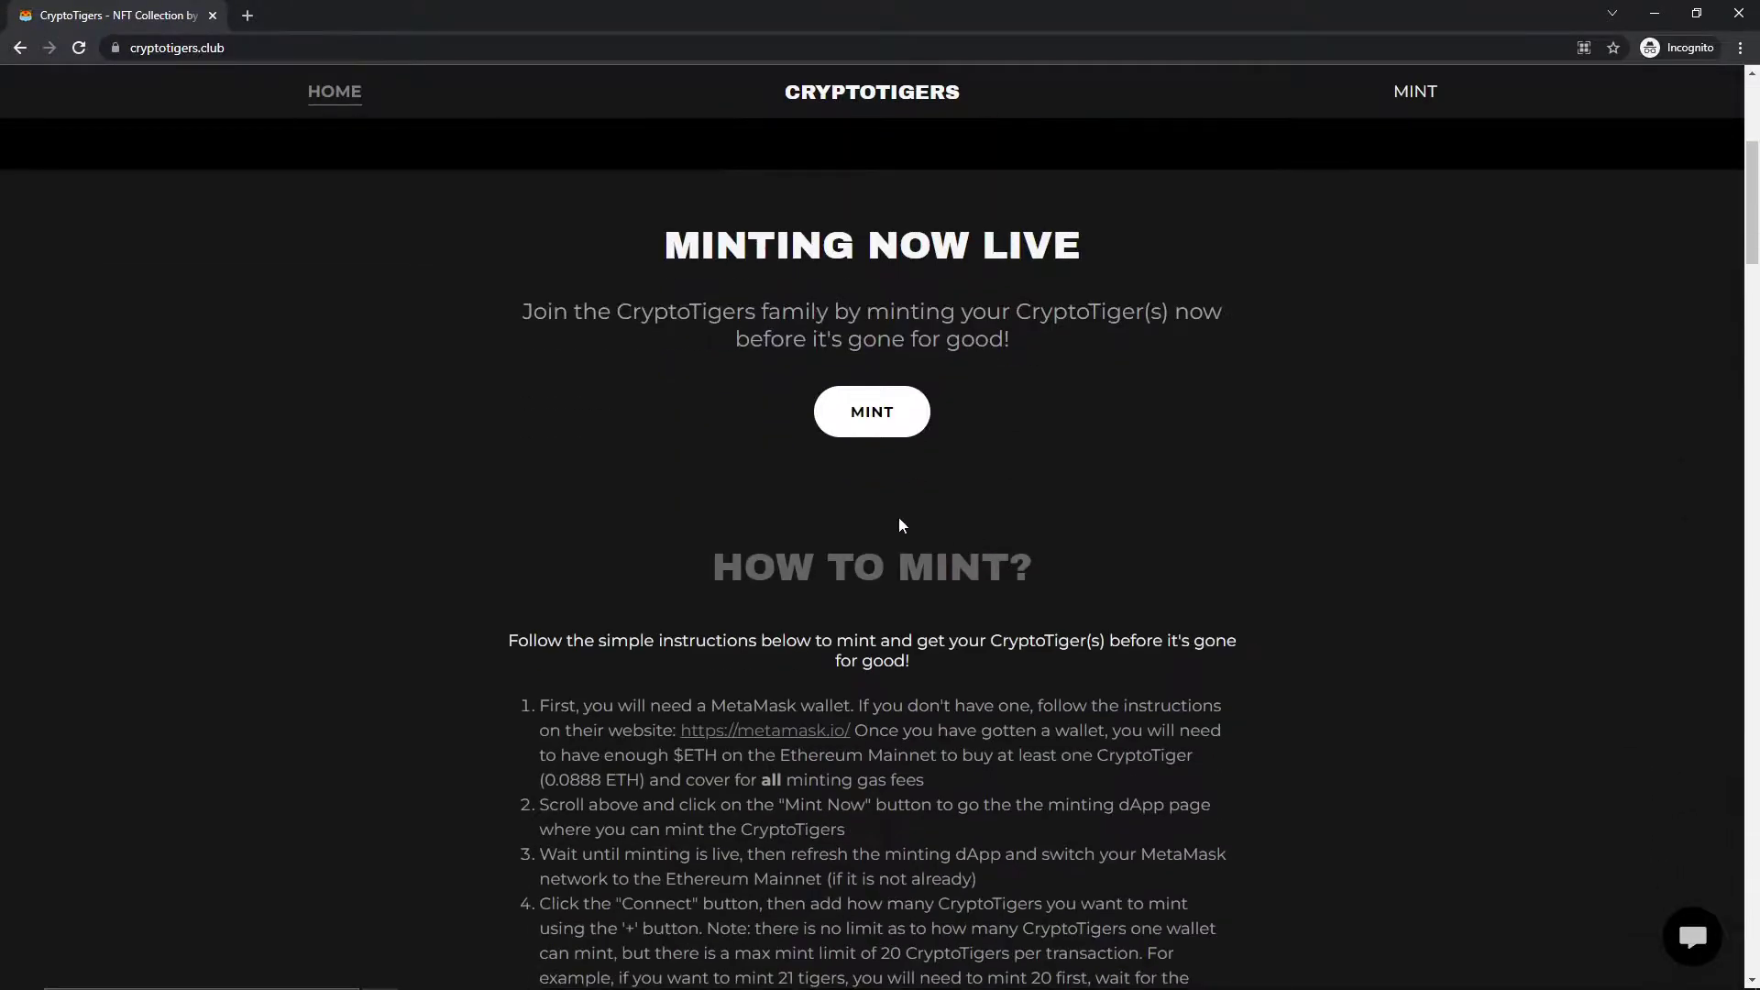
scroll(779, 536, "down", 5)
scroll(780, 535, "down", 5)
scroll(779, 535, "down", 10)
scroll(730, 516, "down", 10)
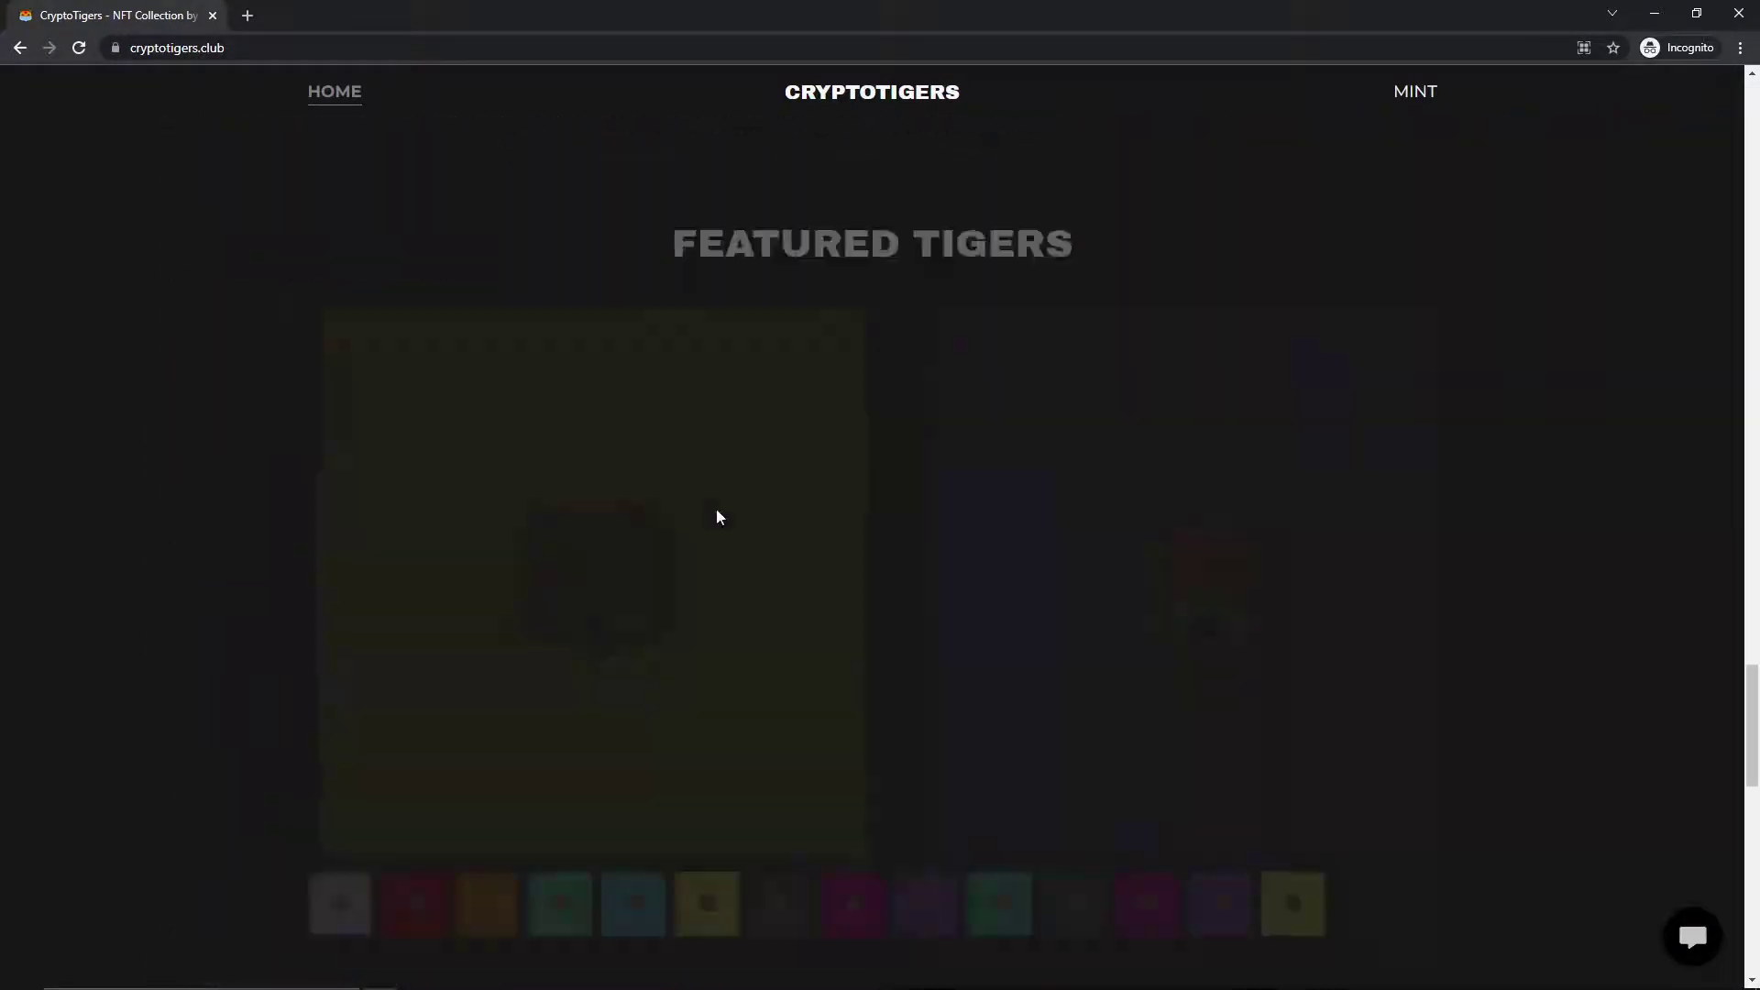
scroll(715, 523, "down", 10)
key("Home")
right_click(748, 308)
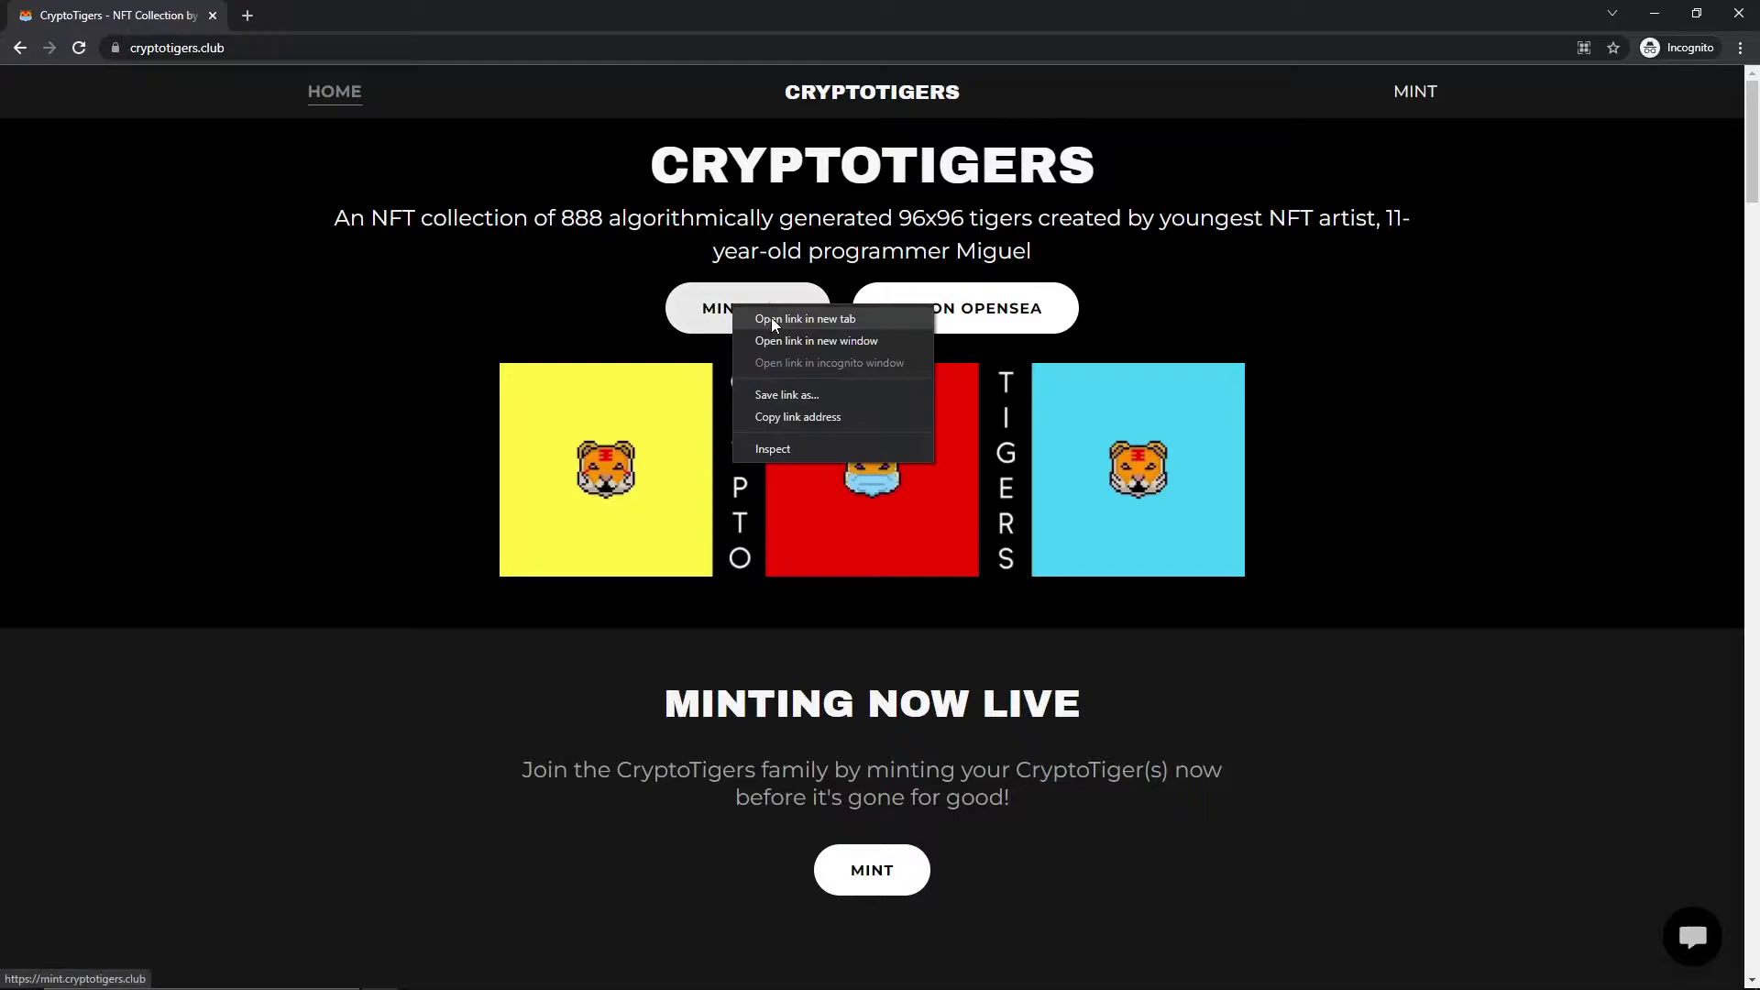
left_click(804, 320)
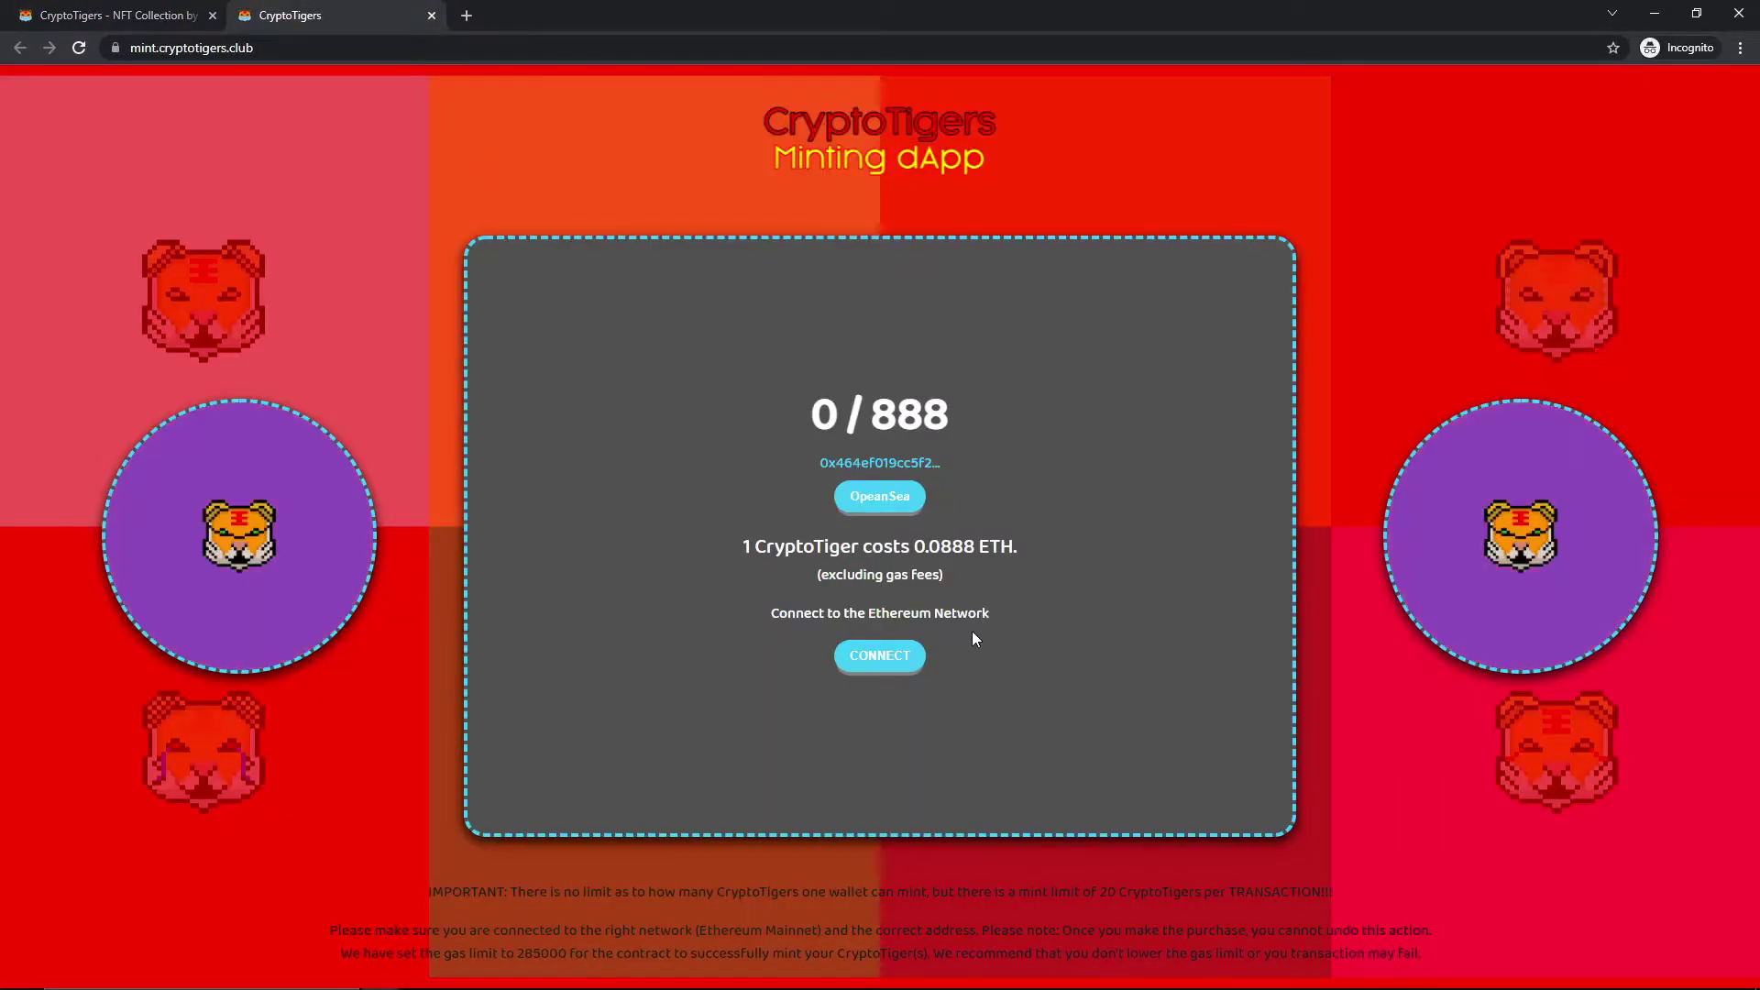